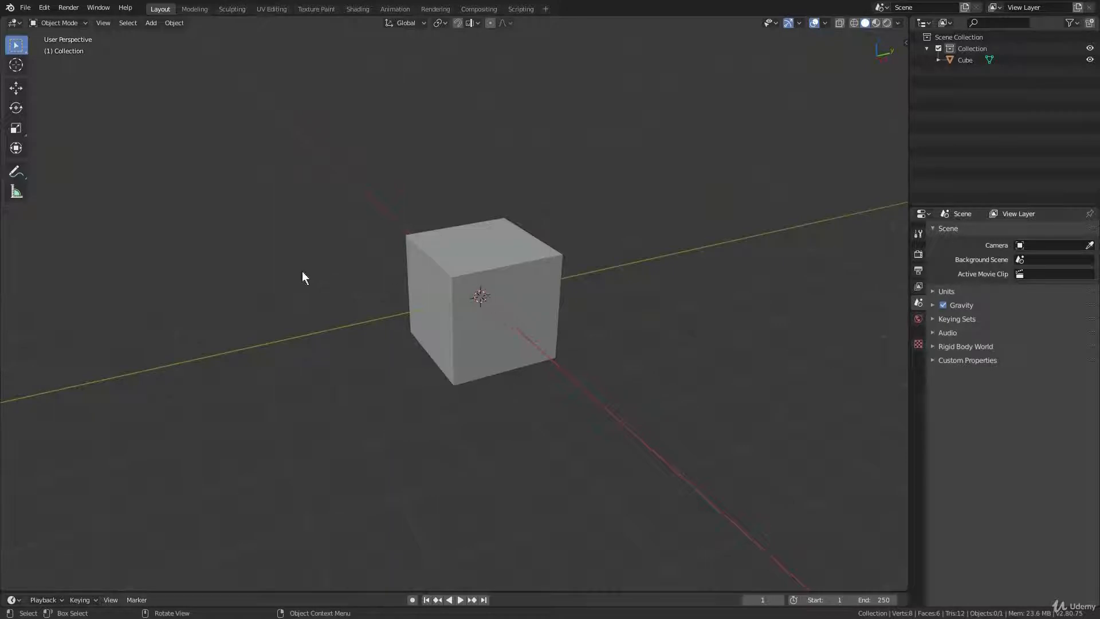
# Step: Place the 3D cursor in the empty space beside the cube and add a UV sphere there
pyautogui.keyDown('shift'); pyautogui.rightClick(215, 247); pyautogui.keyUp('shift')
pyautogui.hotkey('shift', 'a')
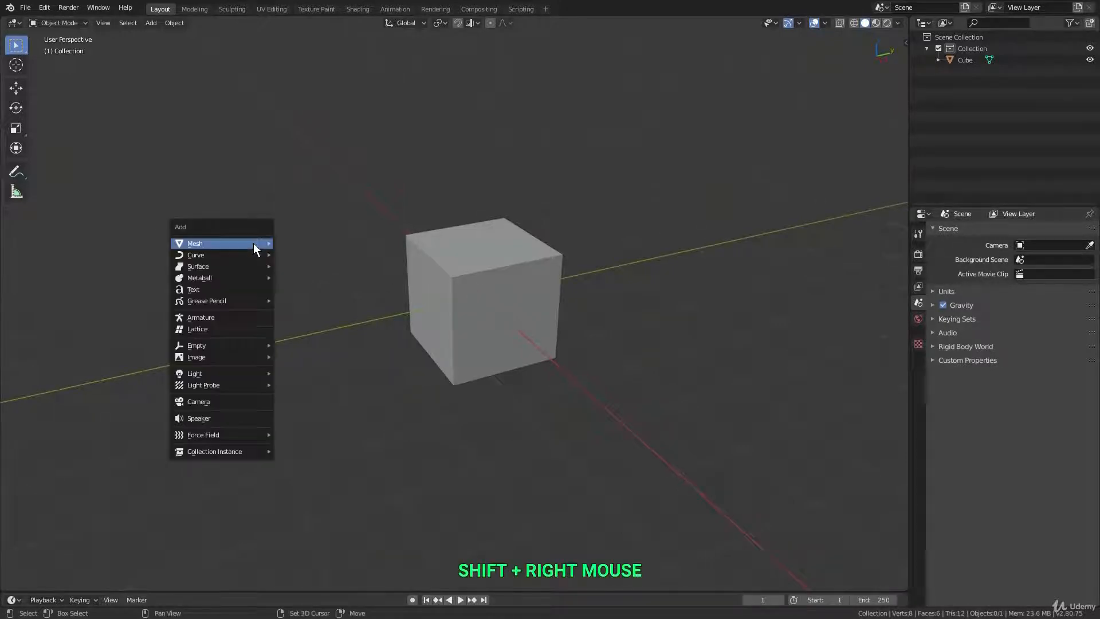
pyautogui.moveTo(253, 243)
pyautogui.click(316, 279)
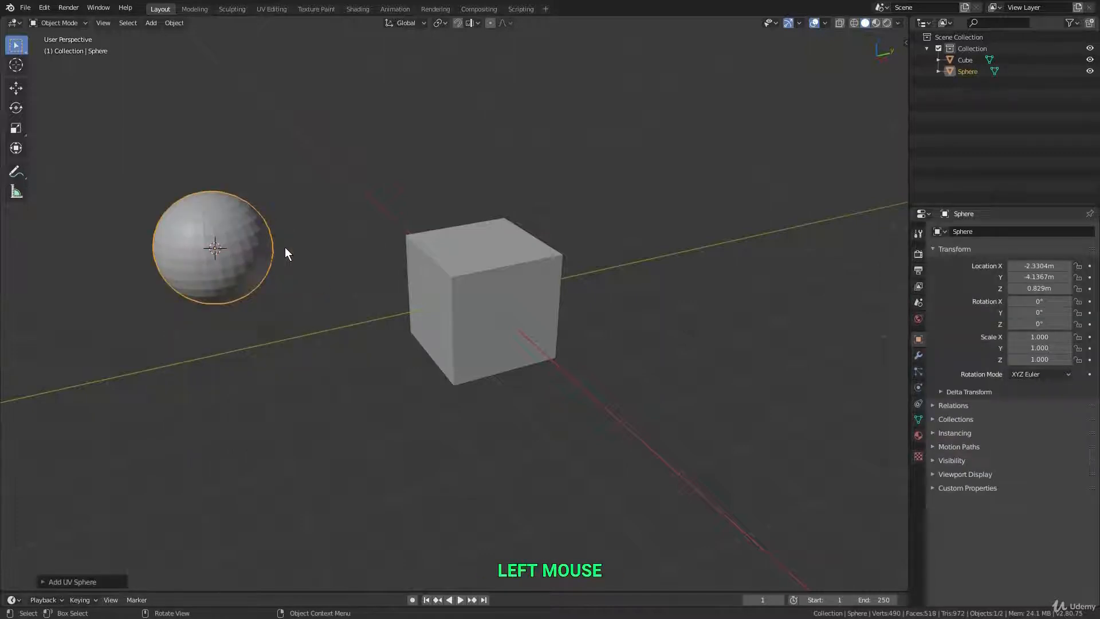
# Step: Delete the newly added UV sphere from the scene
pyautogui.hotkey('ctrl', 's')
pyautogui.press('x')
pyautogui.click(305, 204)
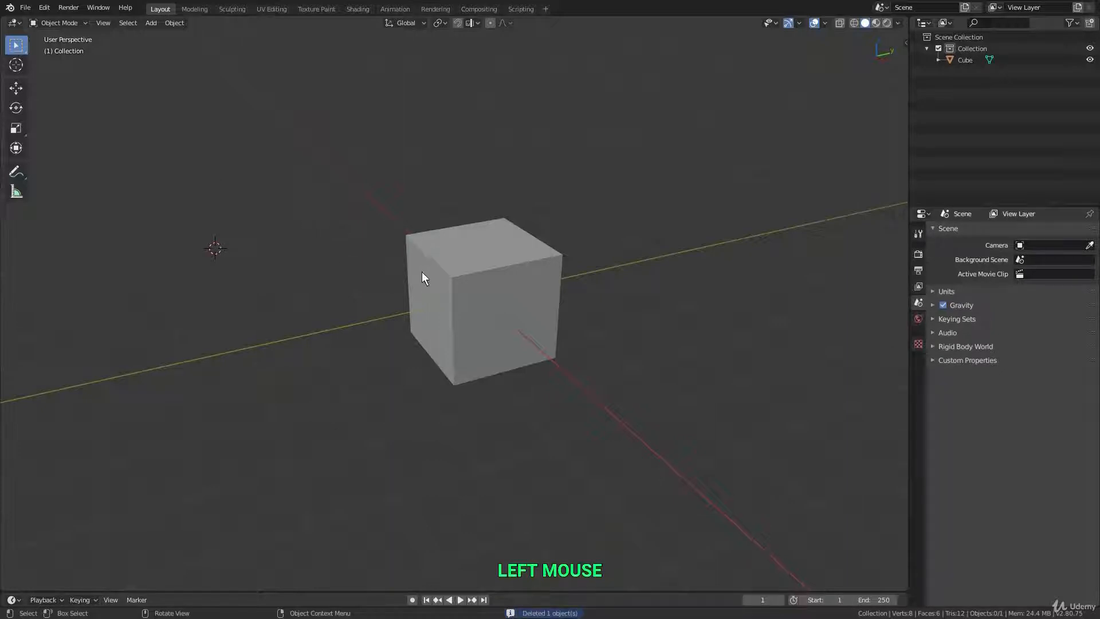
# Step: Select the cube and try rotating it about its median point
pyautogui.click(483, 272)
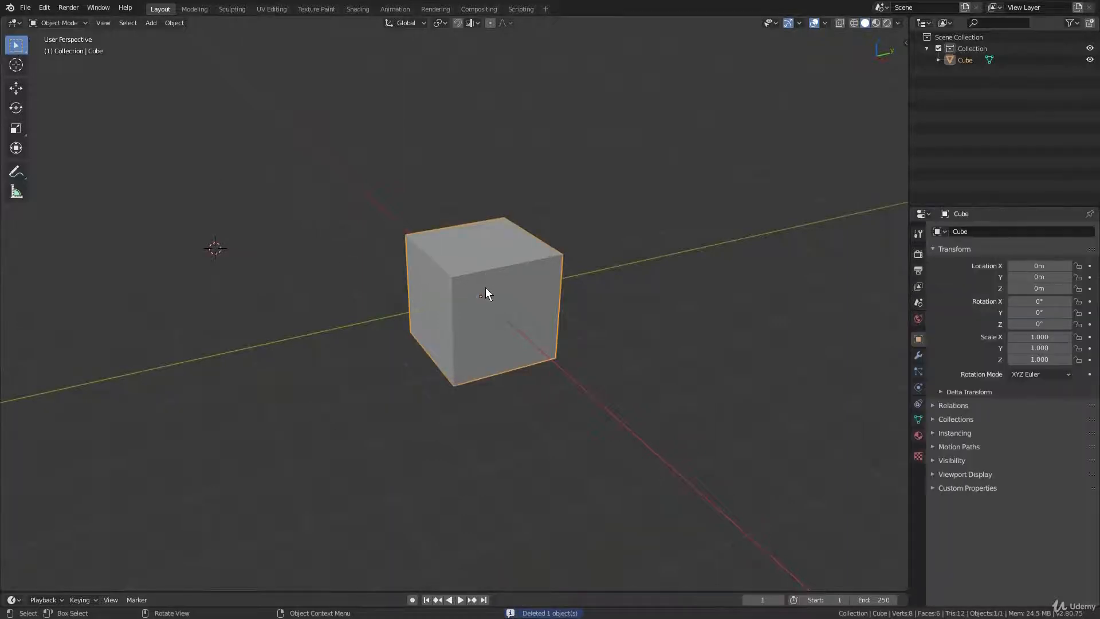
pyautogui.press('r')
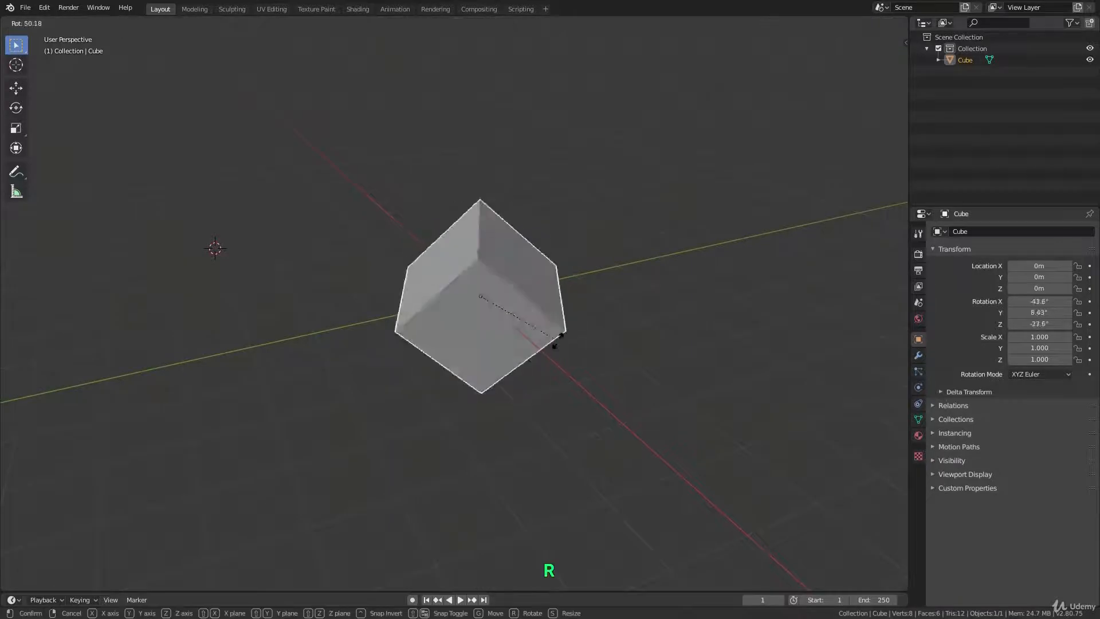
pyautogui.rightClick(481, 293)
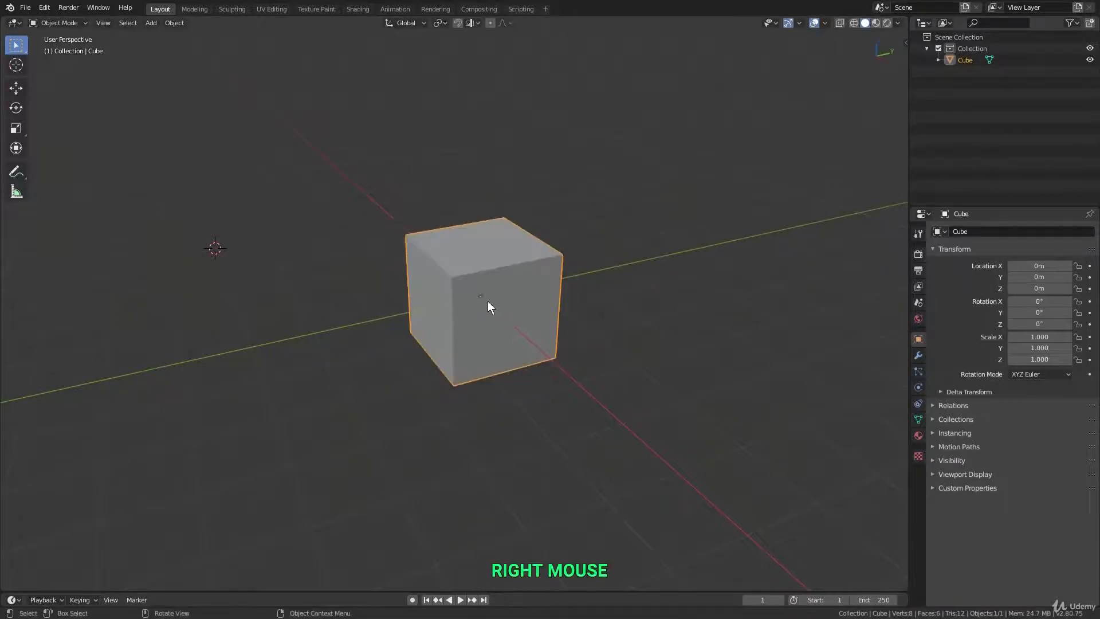
# Step: Set the pivot point to 3D Cursor and try rotating the cube about it
pyautogui.click(436, 22)
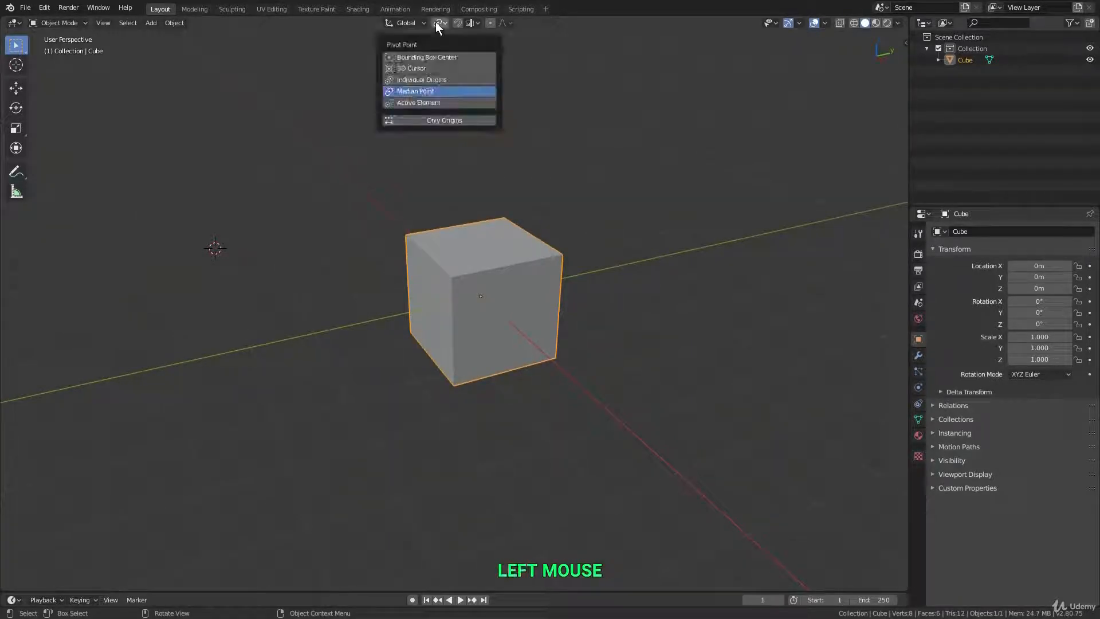
pyautogui.click(435, 69)
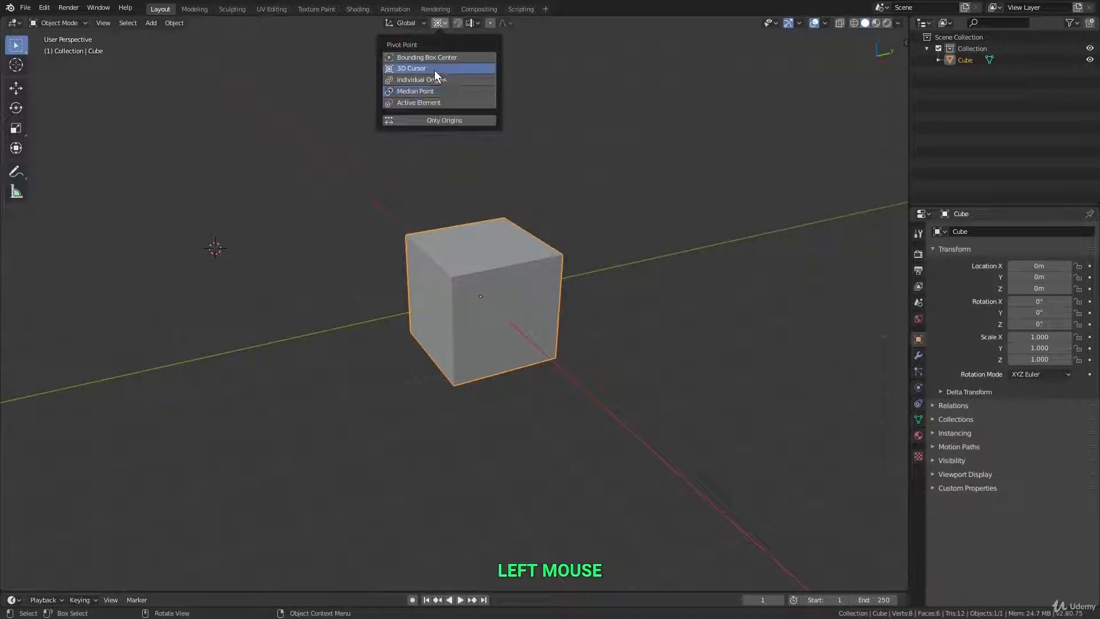
pyautogui.press('r')
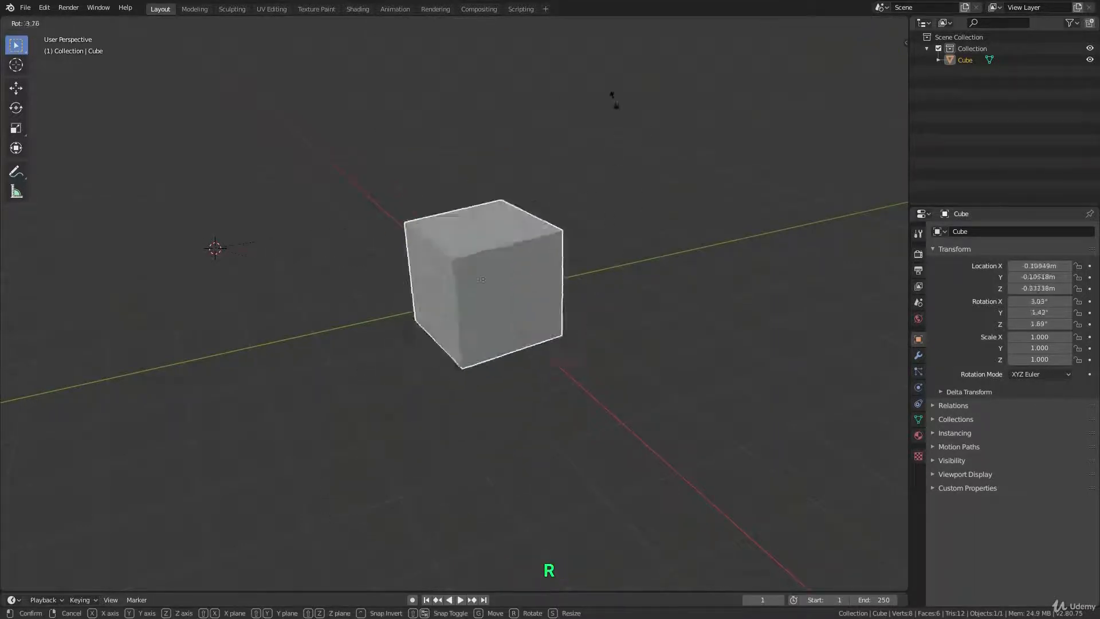
pyautogui.rightClick(633, 177)
# Step: Place the 3D cursor on the opposite side of the cube and try rotating the cube from there
pyautogui.keyDown('shift'); pyautogui.rightClick(756, 174); pyautogui.keyUp('shift')
pyautogui.press('r')
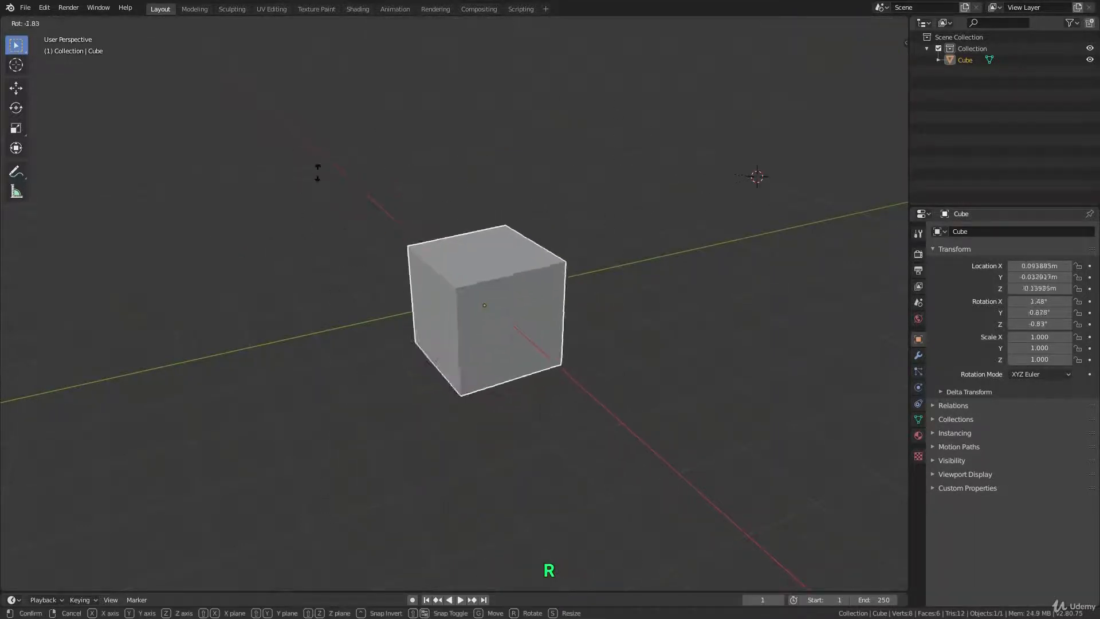
pyautogui.rightClick(340, 192)
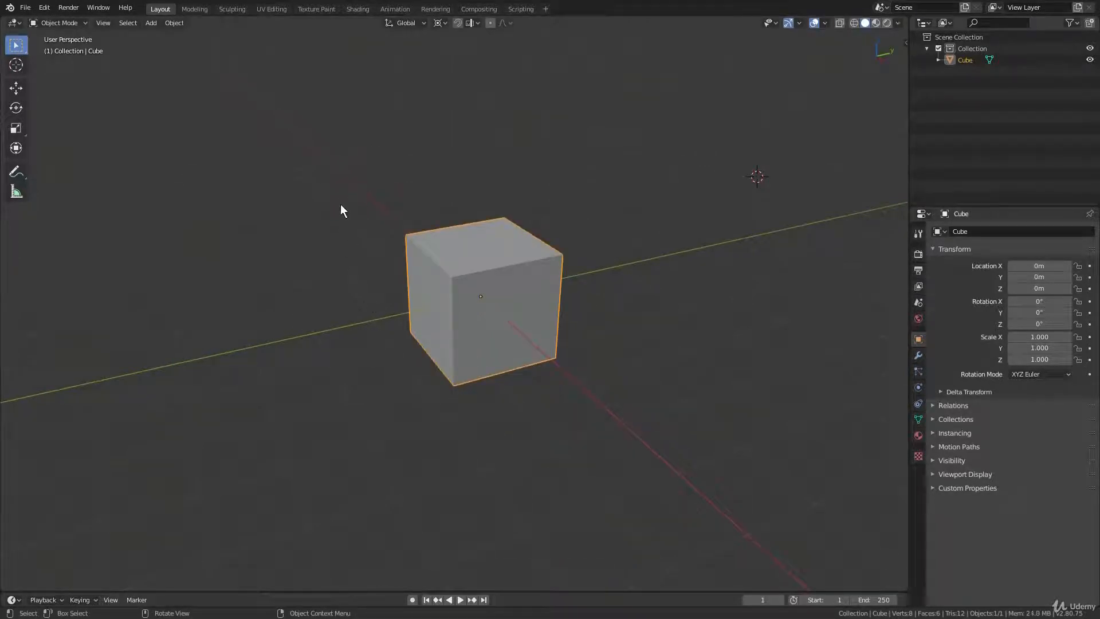
# Step: Reposition the 3D cursor at several spots around the cube and snap it to the world origin
pyautogui.scroll(-1, 340, 205)
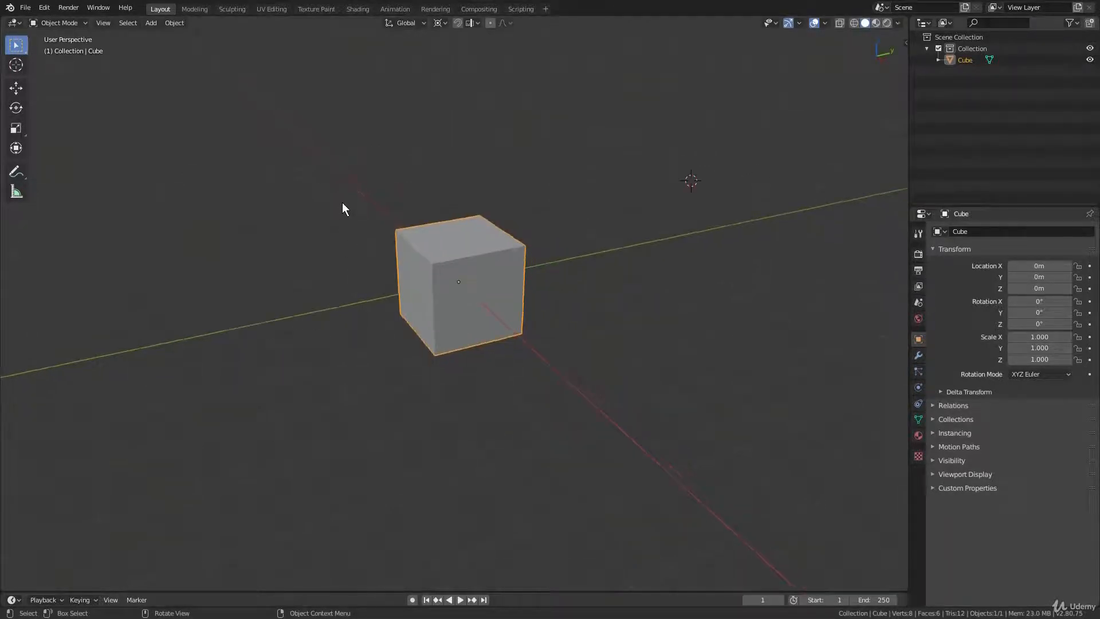
pyautogui.keyDown('shift'); pyautogui.rightClick(126, 181); pyautogui.keyUp('shift')
pyautogui.keyDown('shift'); pyautogui.rightClick(181, 464); pyautogui.keyUp('shift')
pyautogui.keyDown('shift'); pyautogui.moveTo(704, 262); pyautogui.dragTo(621, 221, button='right'); pyautogui.keyUp('shift')
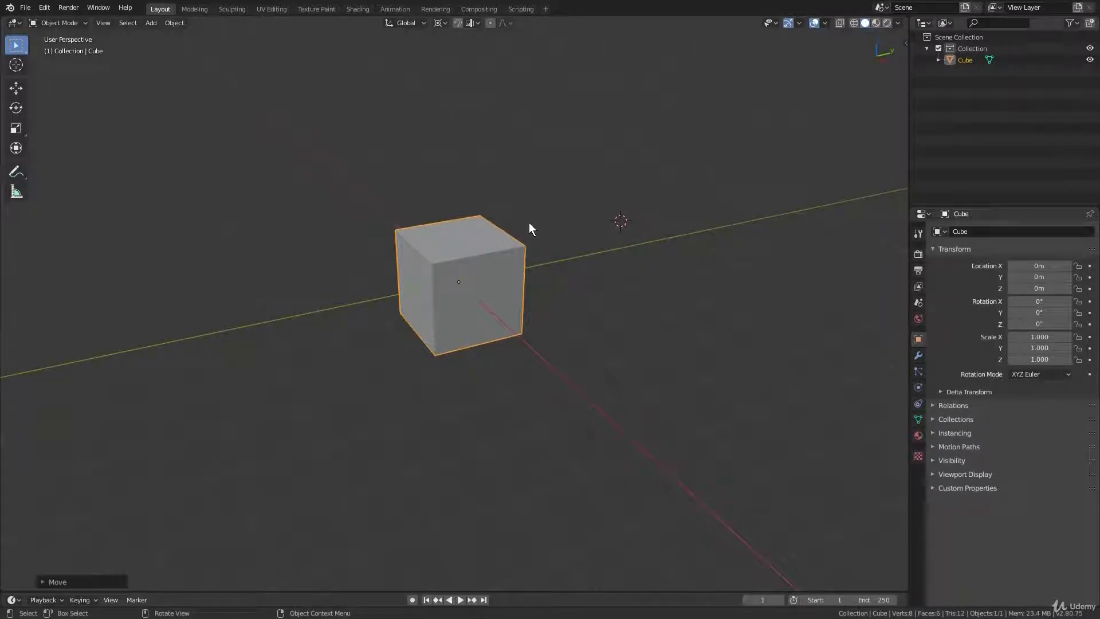
pyautogui.hotkey('shift', 's')
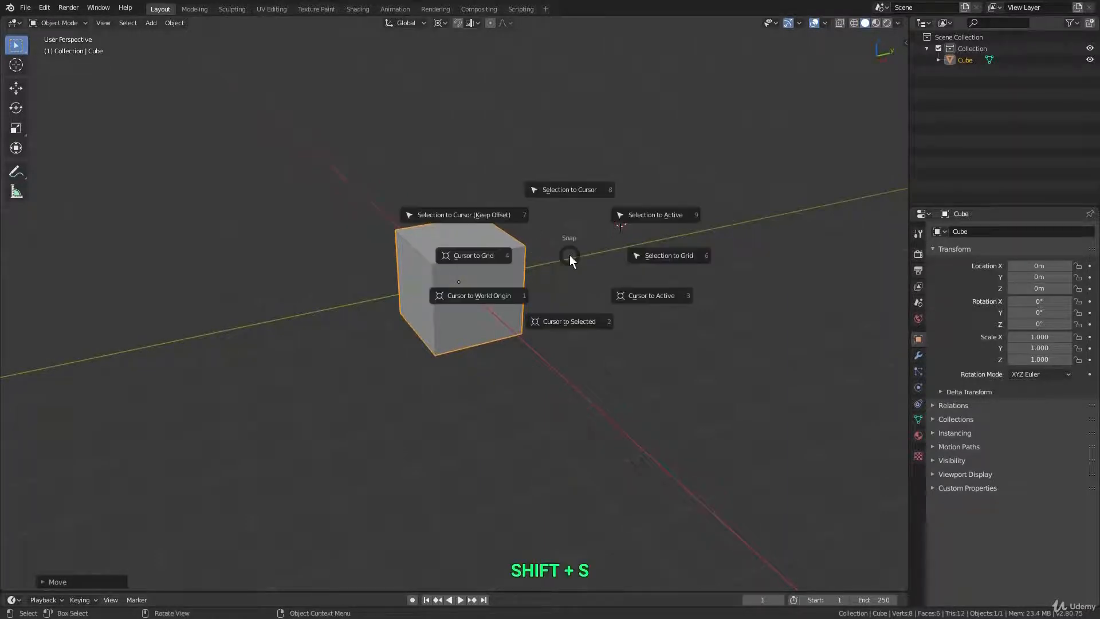
pyautogui.click(491, 297)
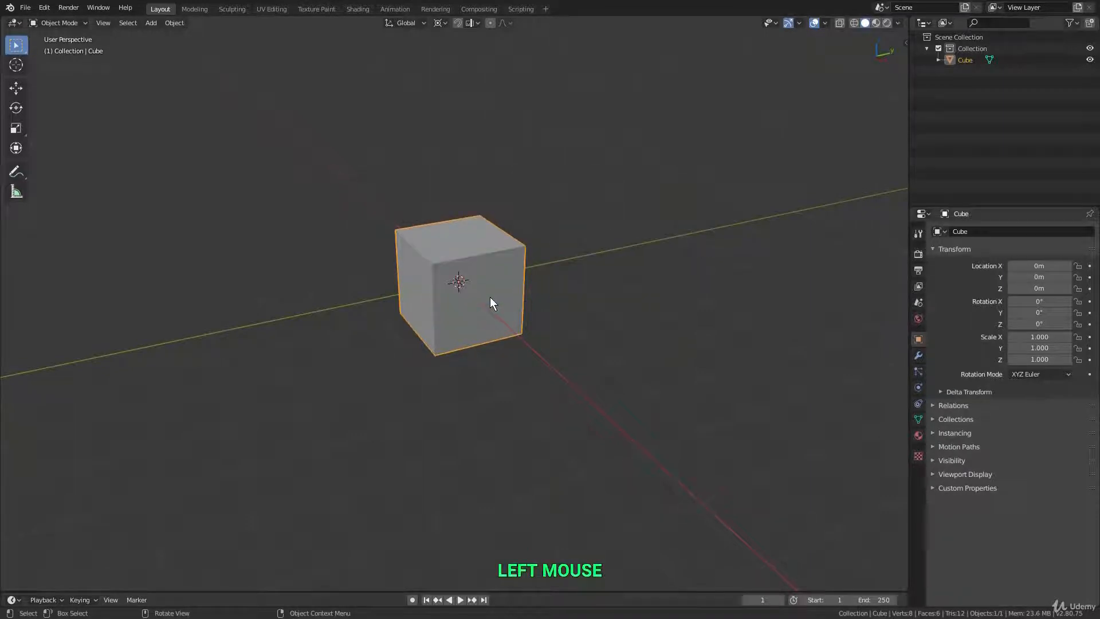
# Step: Place the 3D cursor above and beside the cube, and reset it to the world origin with the whole scene framed
pyautogui.keyDown('shift'); pyautogui.rightClick(669, 124); pyautogui.keyUp('shift')
pyautogui.moveTo(680, 190); pyautogui.dragTo(678, 208, button='middle')
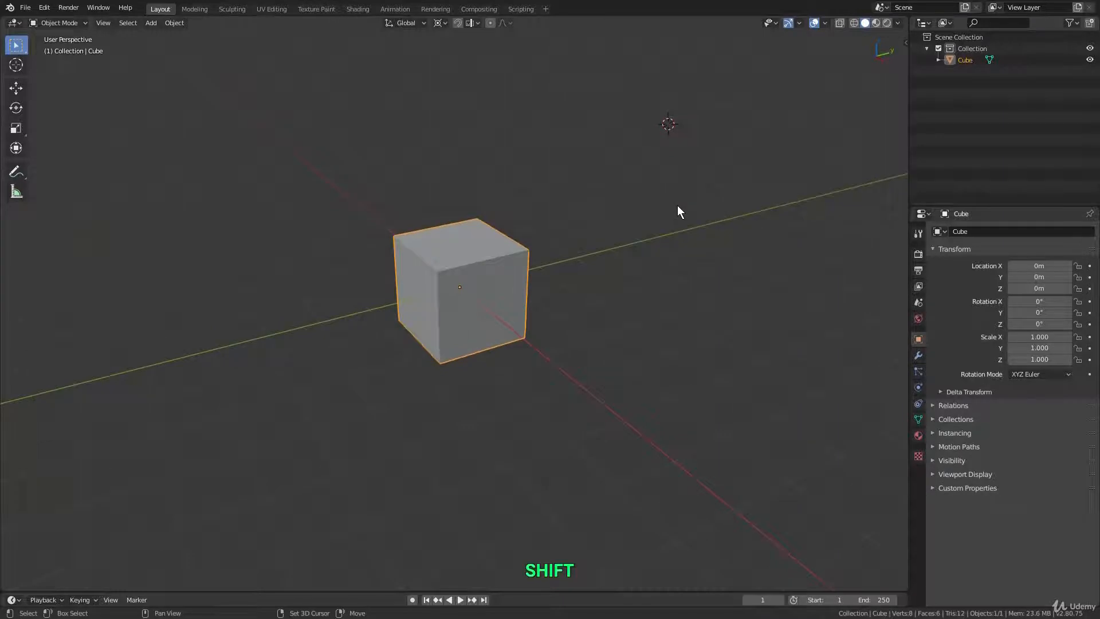
pyautogui.hotkey('shift', 'c')
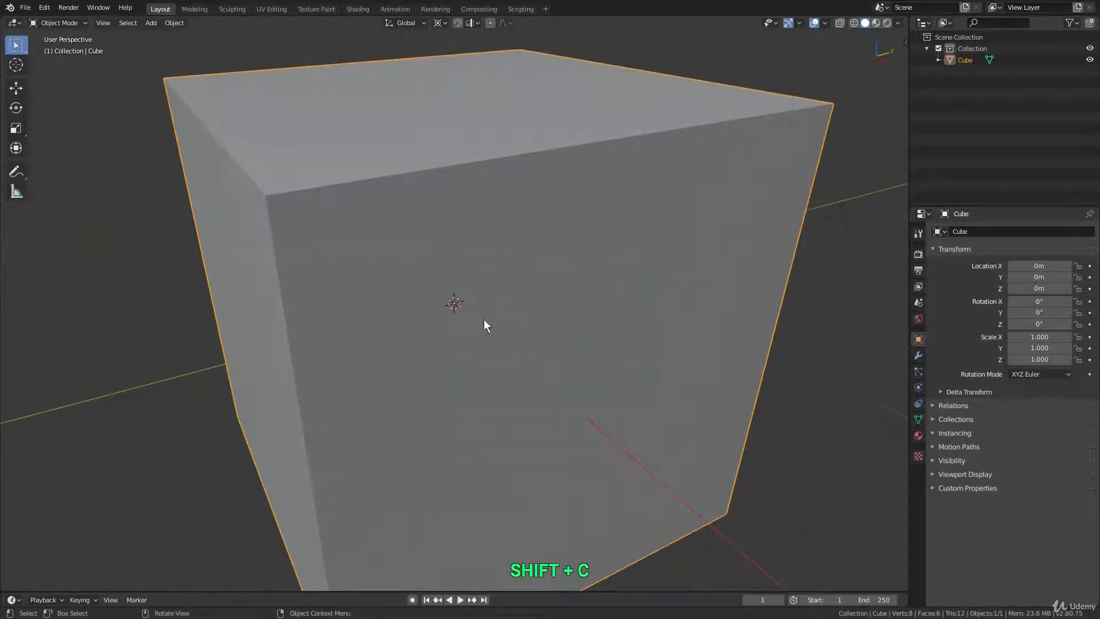
pyautogui.scroll(-4, 484, 321)
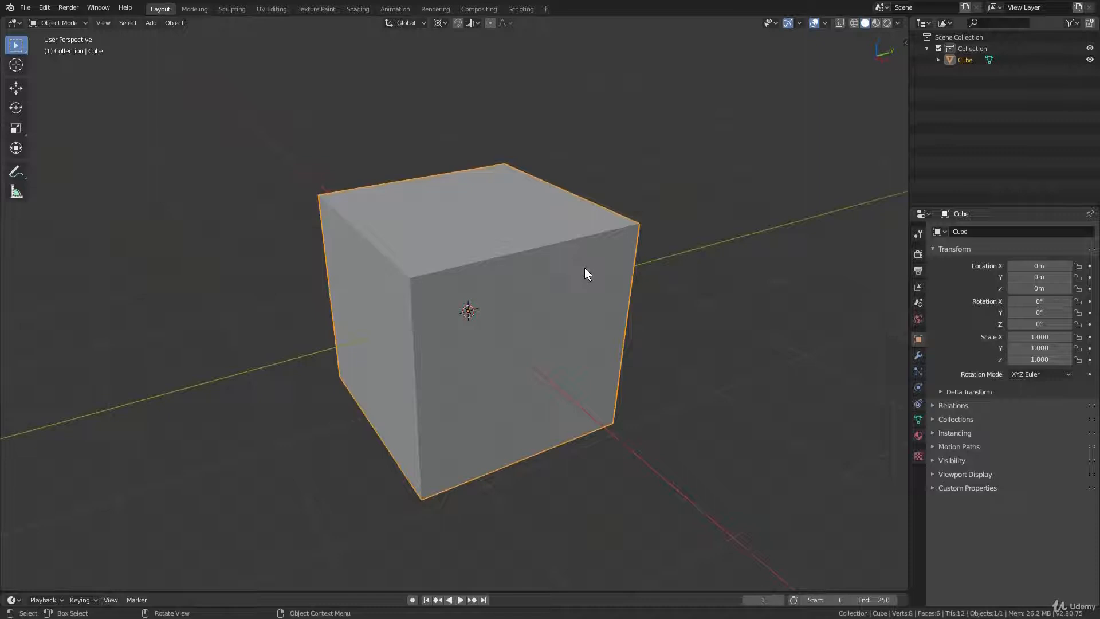
# Step: Show the 3D cursor's location and rotation settings and shift its X location to 0.02 m
pyautogui.press('n')
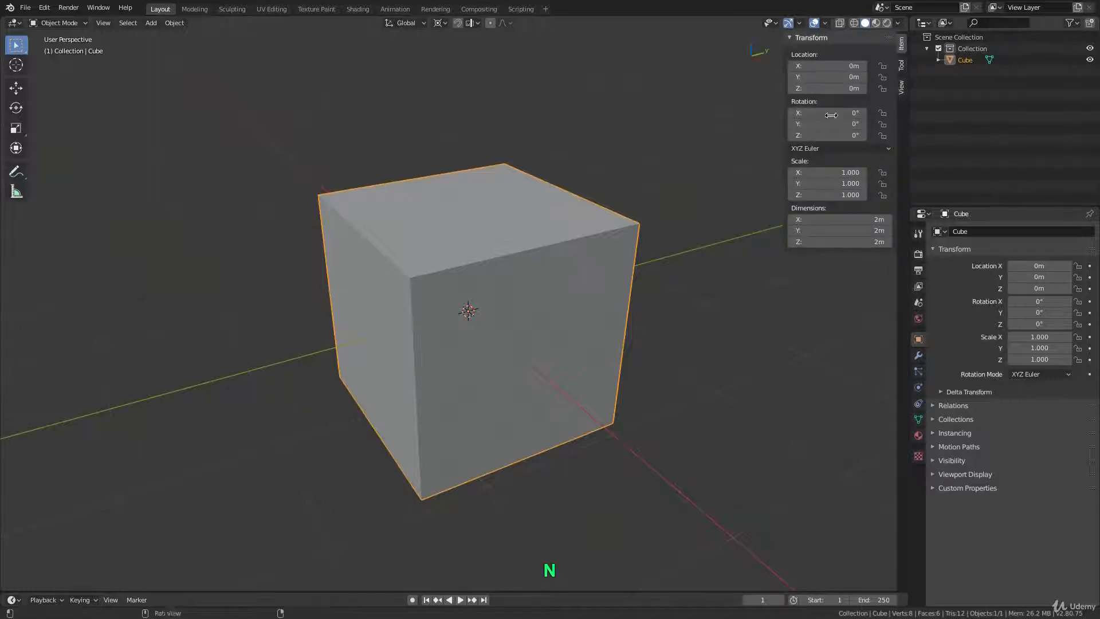
pyautogui.click(902, 93)
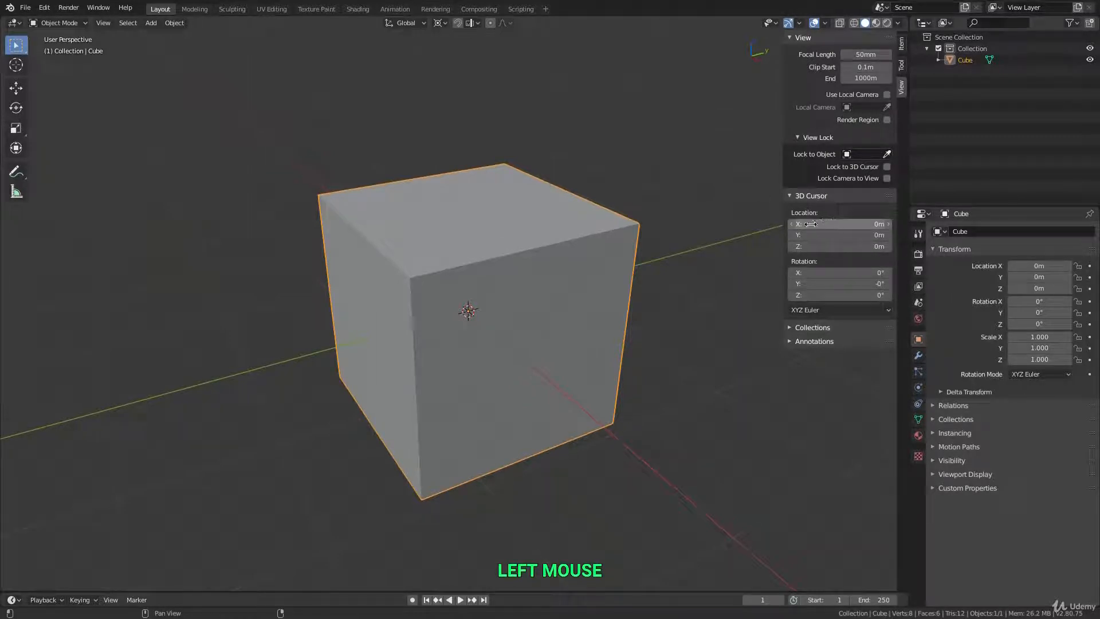
pyautogui.moveTo(818, 224)
pyautogui.keyDown('shift'); pyautogui.mouseDown()
pyautogui.moveTo(828, 224)
pyautogui.moveTo(812, 223)
pyautogui.mouseUp(); pyautogui.keyUp('shift')
pyautogui.keyDown('shift'); pyautogui.moveTo(844, 272); pyautogui.dragTo(782, 273); pyautogui.keyUp('shift')
pyautogui.press('Escape')
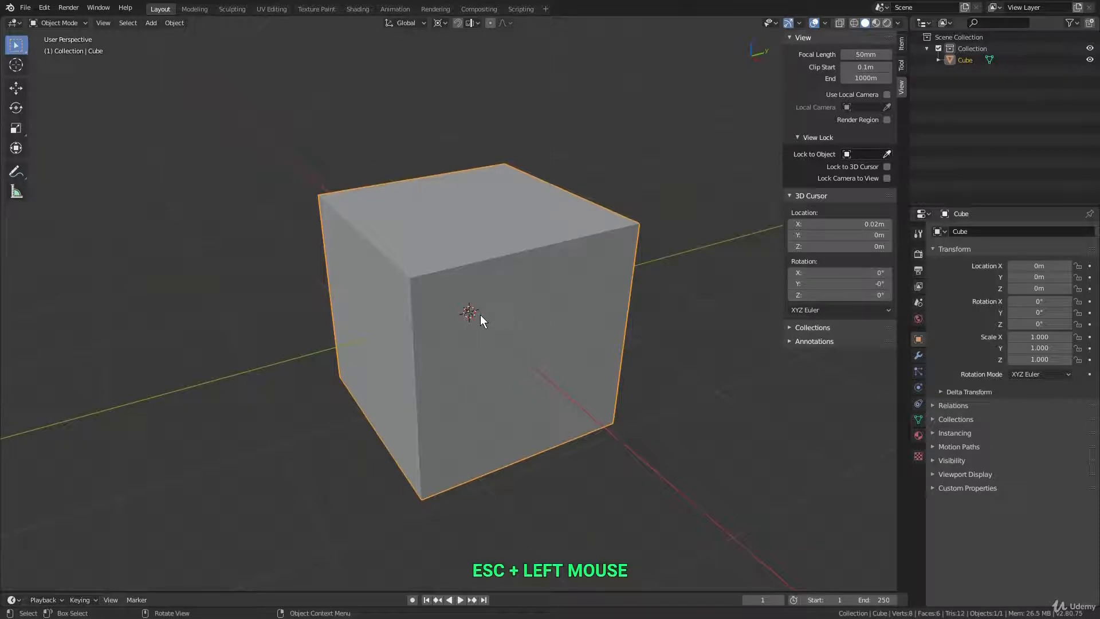
# Step: Place the 3D cursor in empty space beside the cube, at about X -2.02 m, Y -3.289 m, Z 0.503 m
pyautogui.scroll(-3, 479, 314)
pyautogui.keyDown('shift'); pyautogui.moveTo(480, 314); pyautogui.dragTo(473, 327, button='middle'); pyautogui.keyUp('shift')
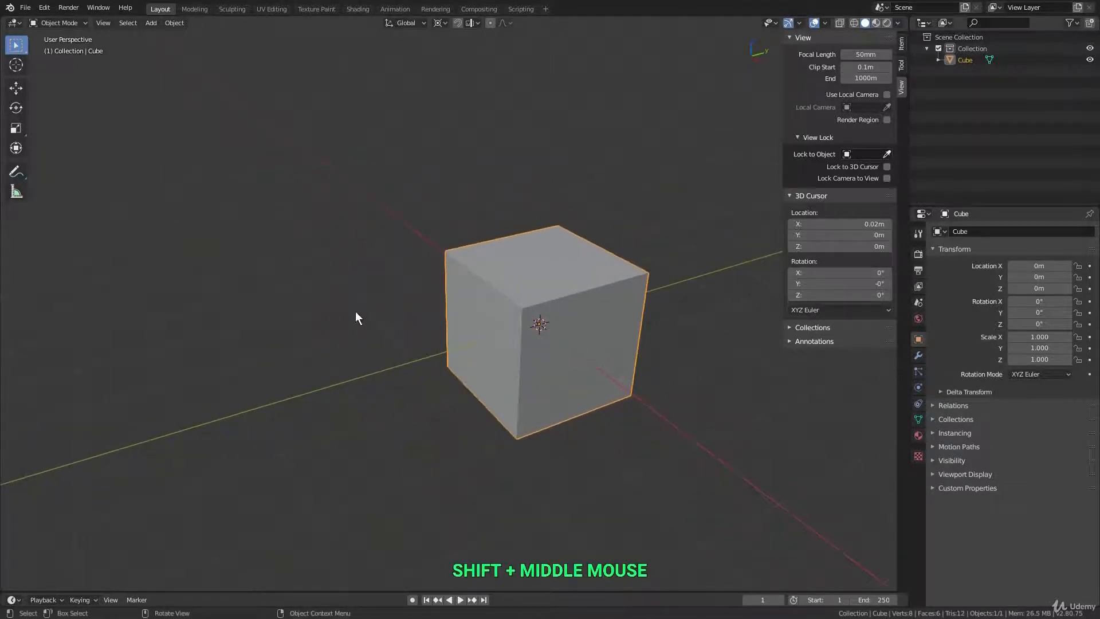
pyautogui.keyDown('shift'); pyautogui.rightClick(275, 298); pyautogui.keyUp('shift')
pyautogui.scroll(5, 272, 296)
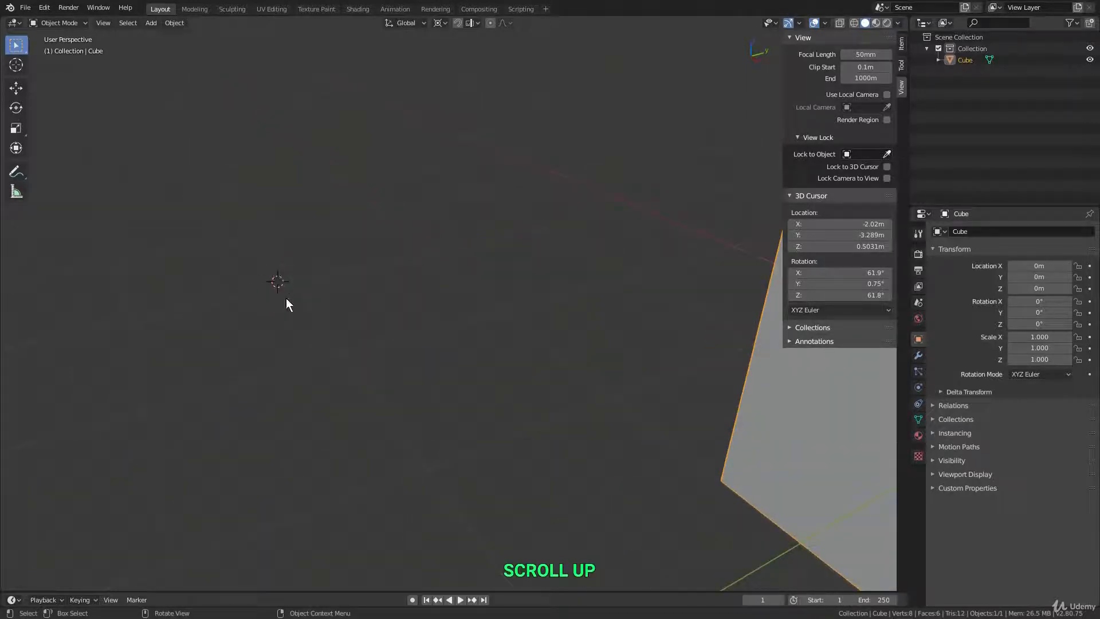
pyautogui.hotkey('ctrl', 's')
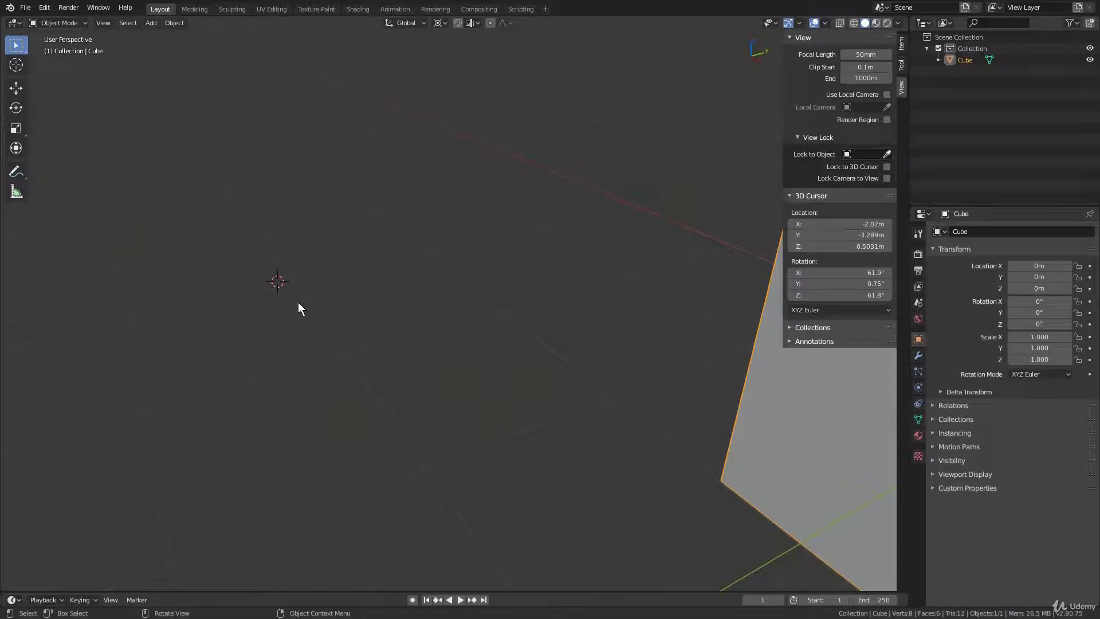
# Step: Add a cone mesh at the 3D cursor and set its alignment to 3D Cursor
pyautogui.scroll(-5, 309, 299)
pyautogui.hotkey('shift', 'a')
pyautogui.moveTo(321, 297)
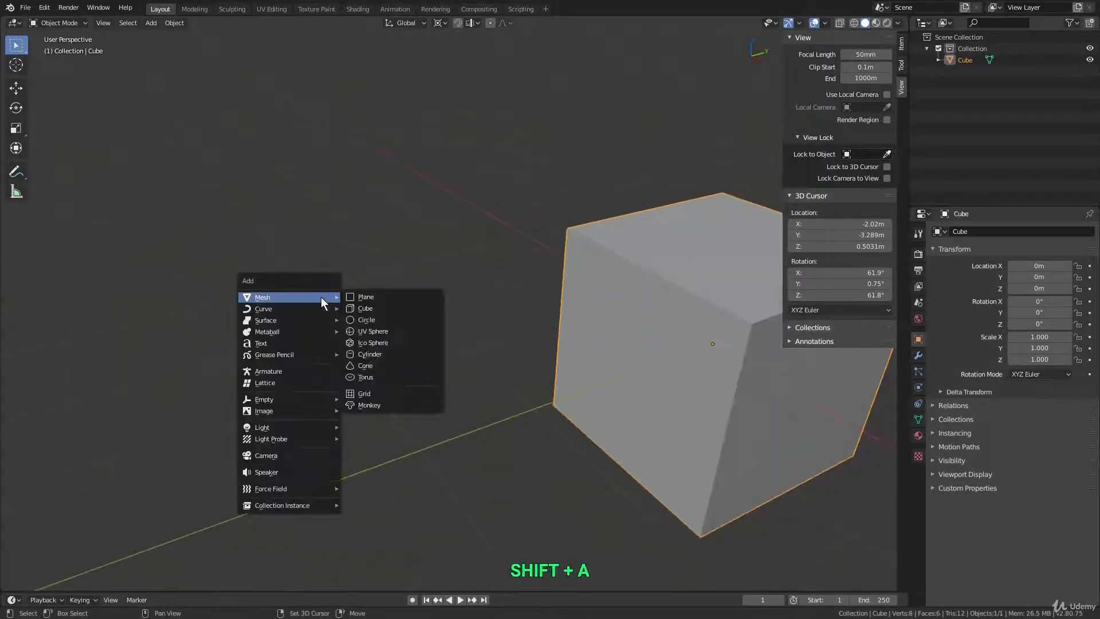
pyautogui.click(396, 365)
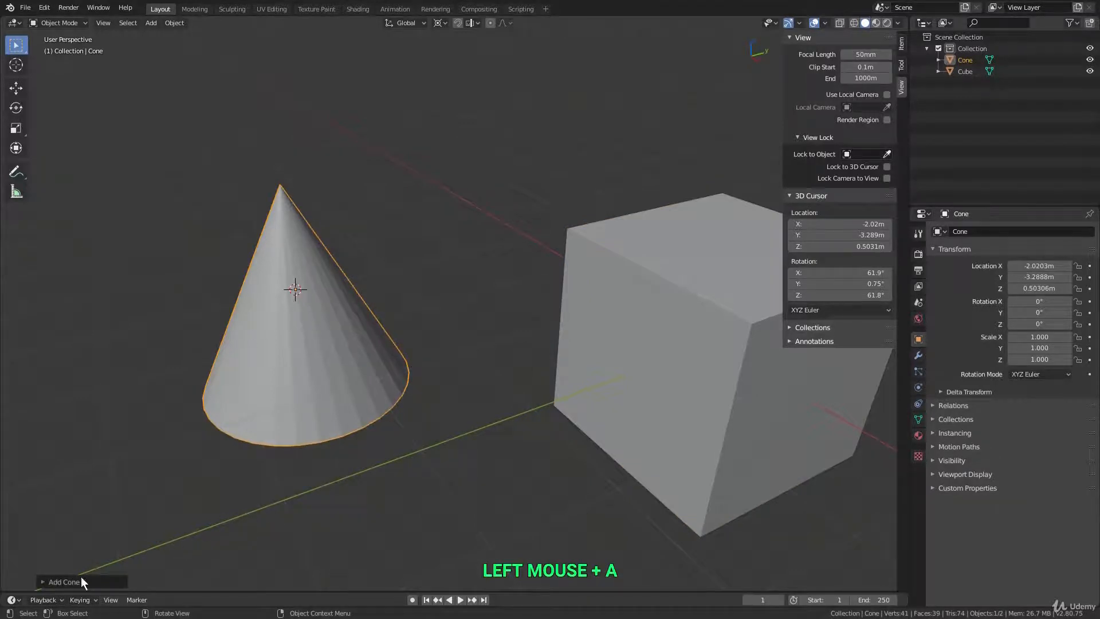
pyautogui.click(43, 582)
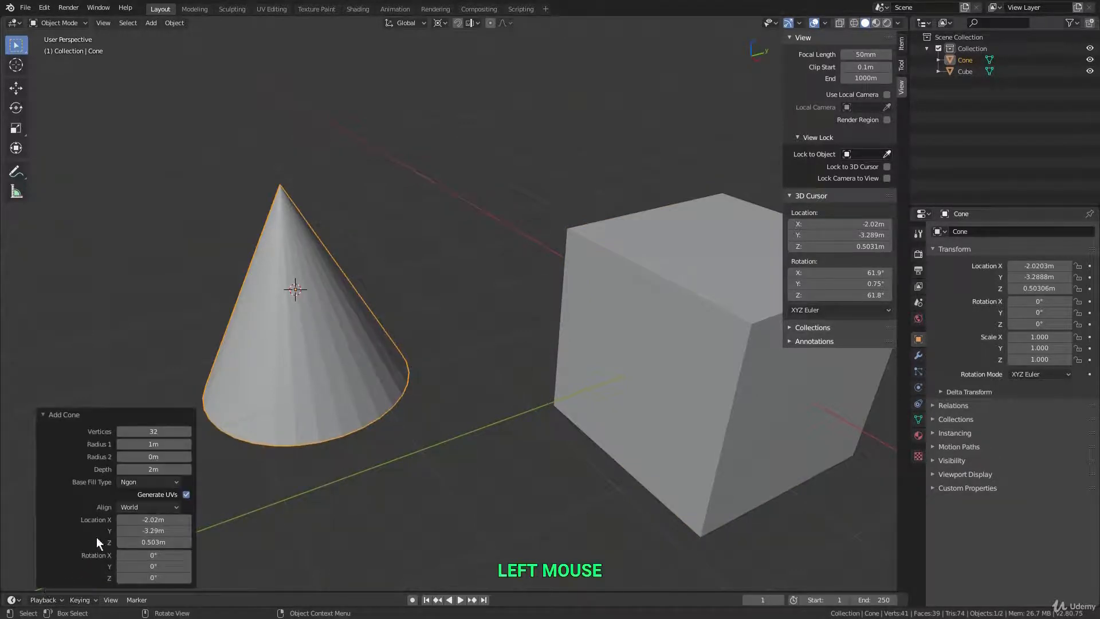
pyautogui.click(146, 507)
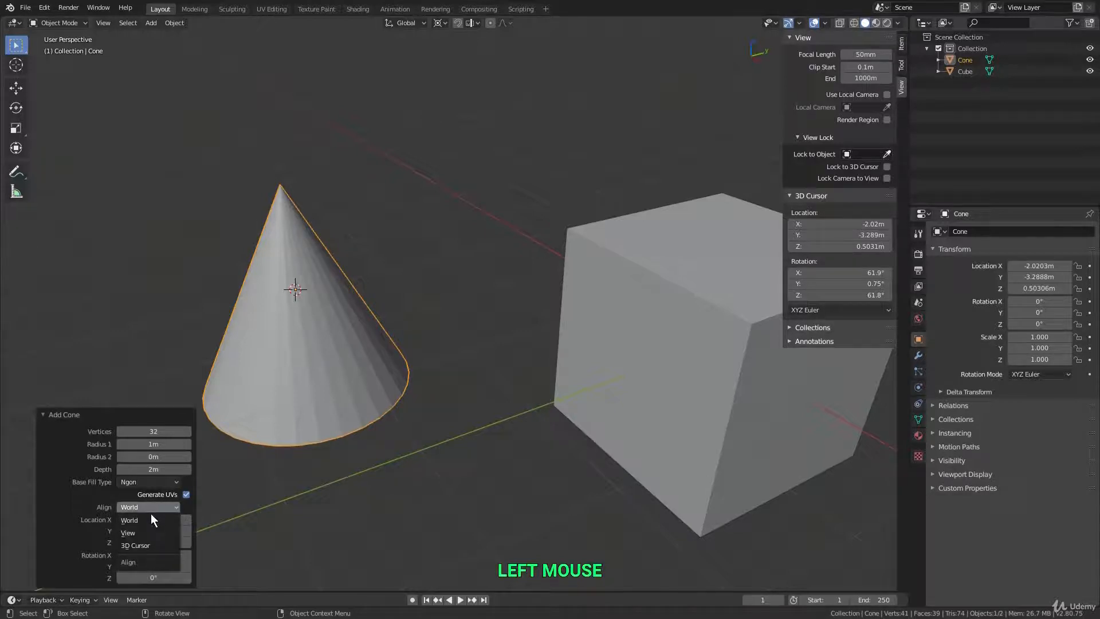
pyautogui.click(144, 542)
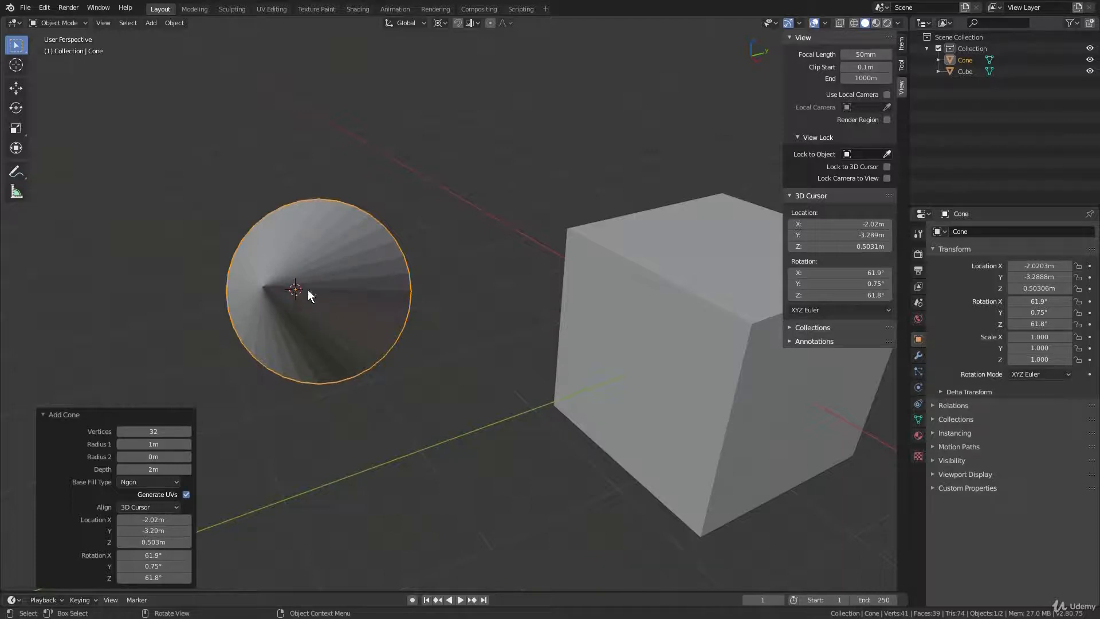
# Step: Move the cone up and away from the 3D cursor by about X -1.17 m, Y -0.666 m, Z 2.3 m
pyautogui.moveTo(307, 290); pyautogui.dragTo(277, 291, button='middle')
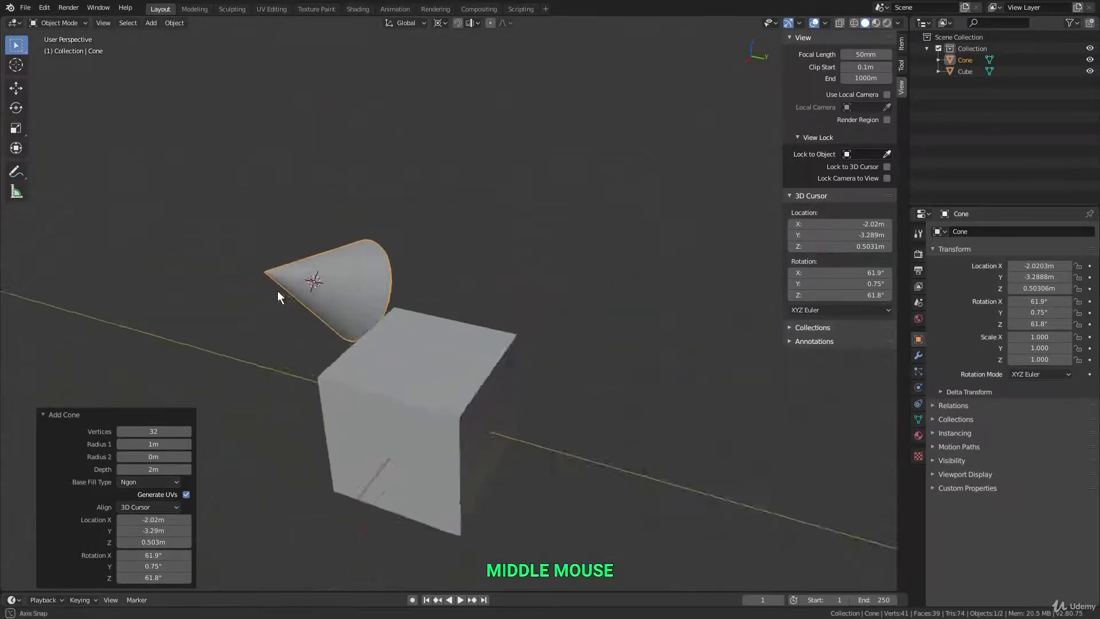
pyautogui.scroll(3, 364, 276)
pyautogui.scroll(-1, 358, 277)
pyautogui.press('g')
pyautogui.click(378, 99)
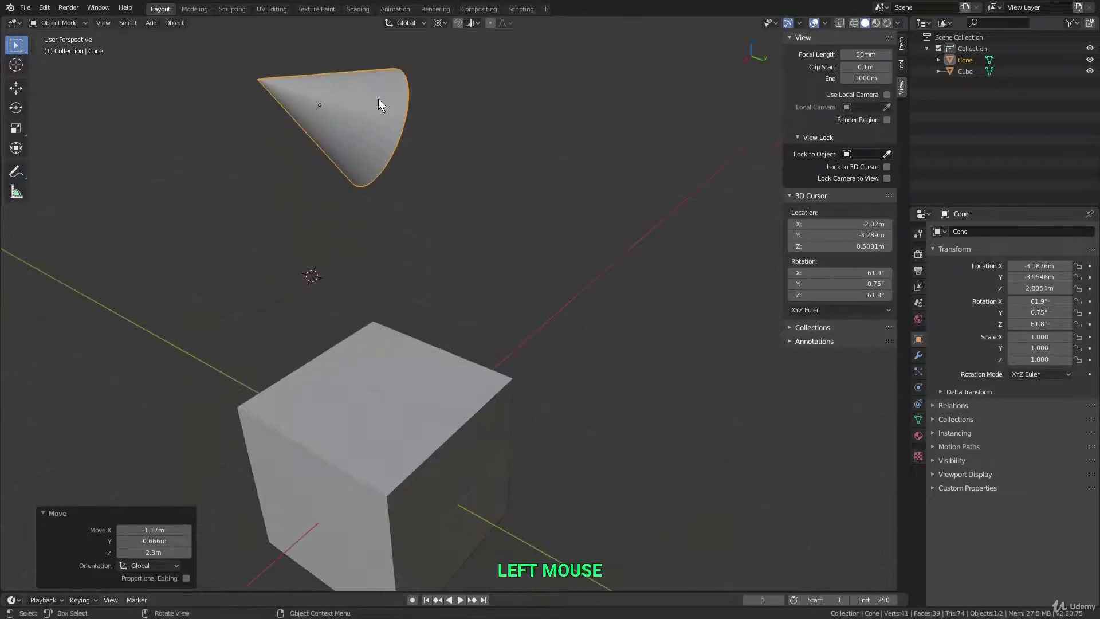
# Step: Add a second cone mesh at the 3D cursor, below the first cone
pyautogui.hotkey('shift', 'a')
pyautogui.moveTo(451, 215)
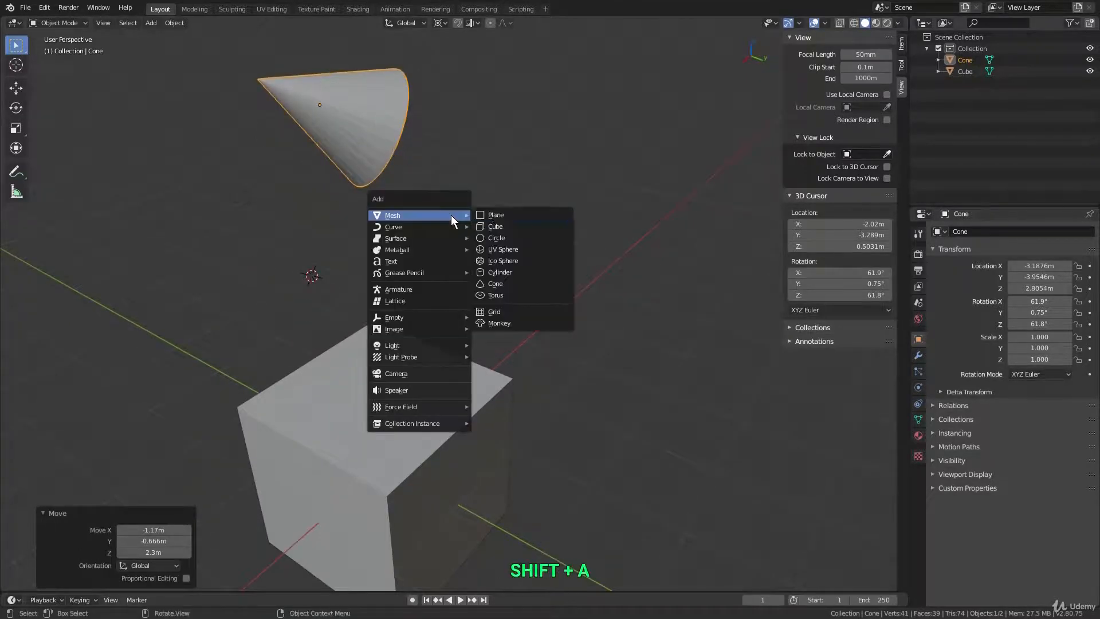
pyautogui.click(524, 283)
pyautogui.moveTo(521, 286); pyautogui.dragTo(410, 270, button='middle')
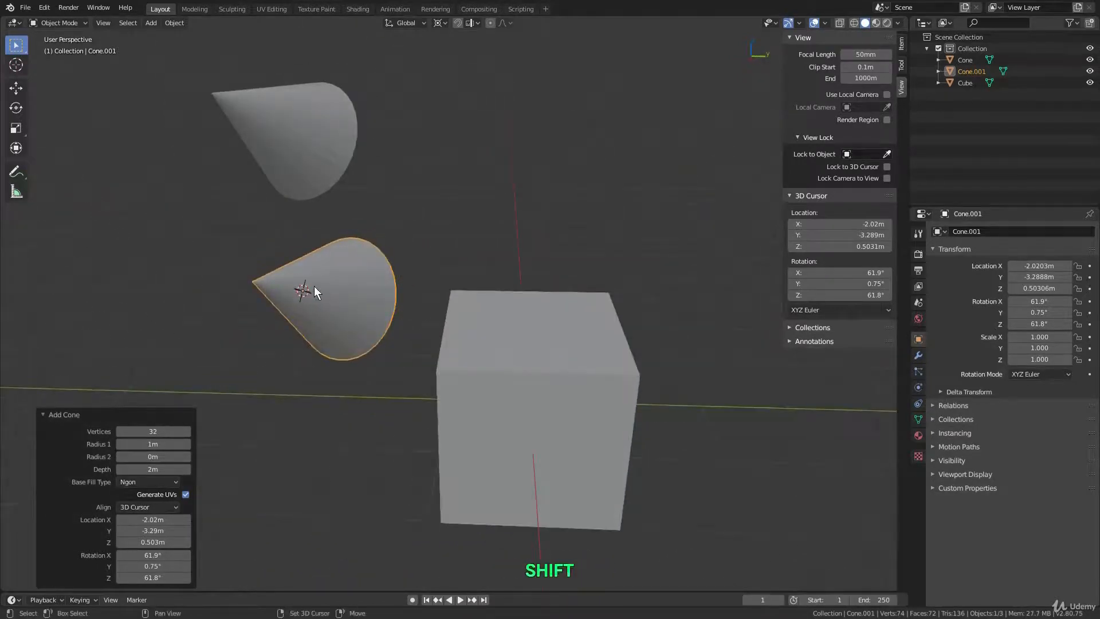
pyautogui.keyDown('shift'); pyautogui.moveTo(314, 286); pyautogui.dragTo(332, 306, button='middle'); pyautogui.keyUp('shift')
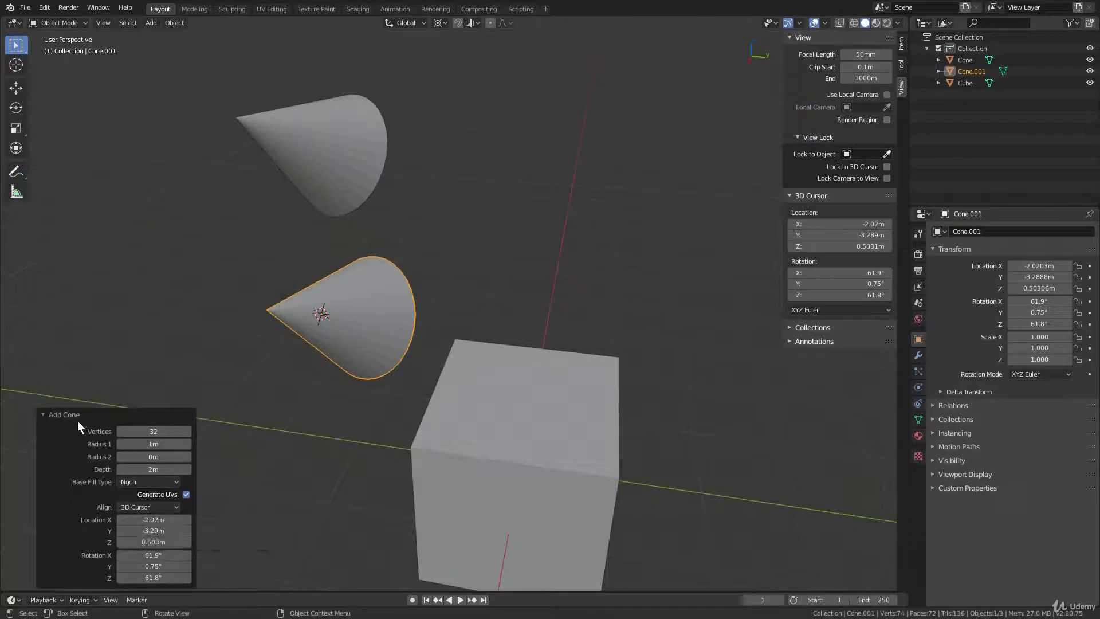
# Step: Delete the second cone and add a new cone mesh at the 3D cursor with its alignment set to World
pyautogui.press('x')
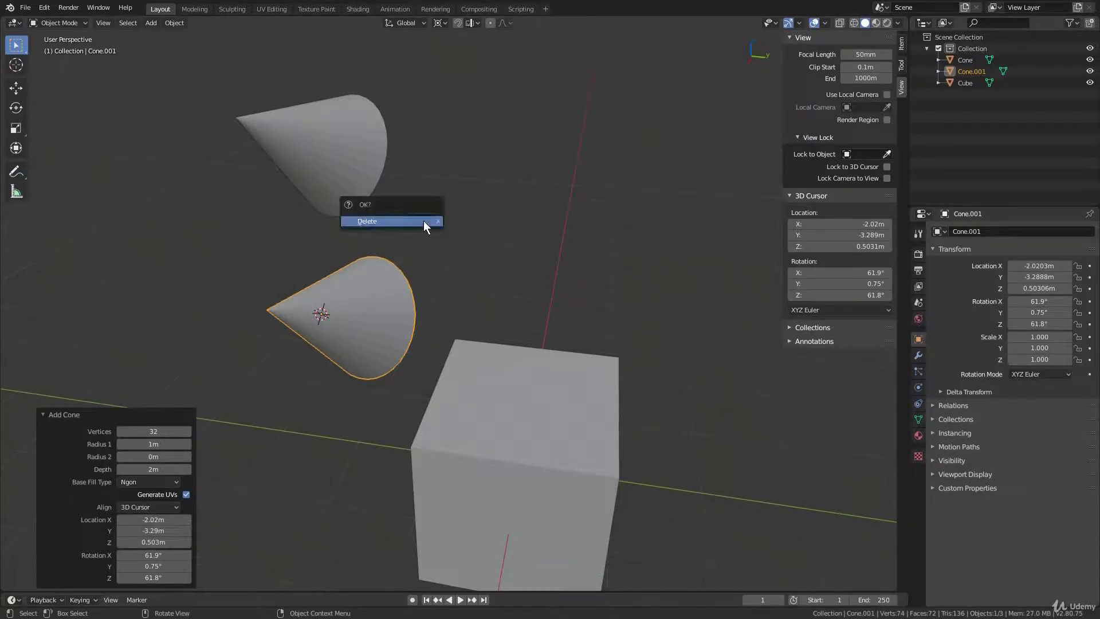
pyautogui.click(424, 221)
pyautogui.hotkey('shift', 'a')
pyautogui.moveTo(424, 221)
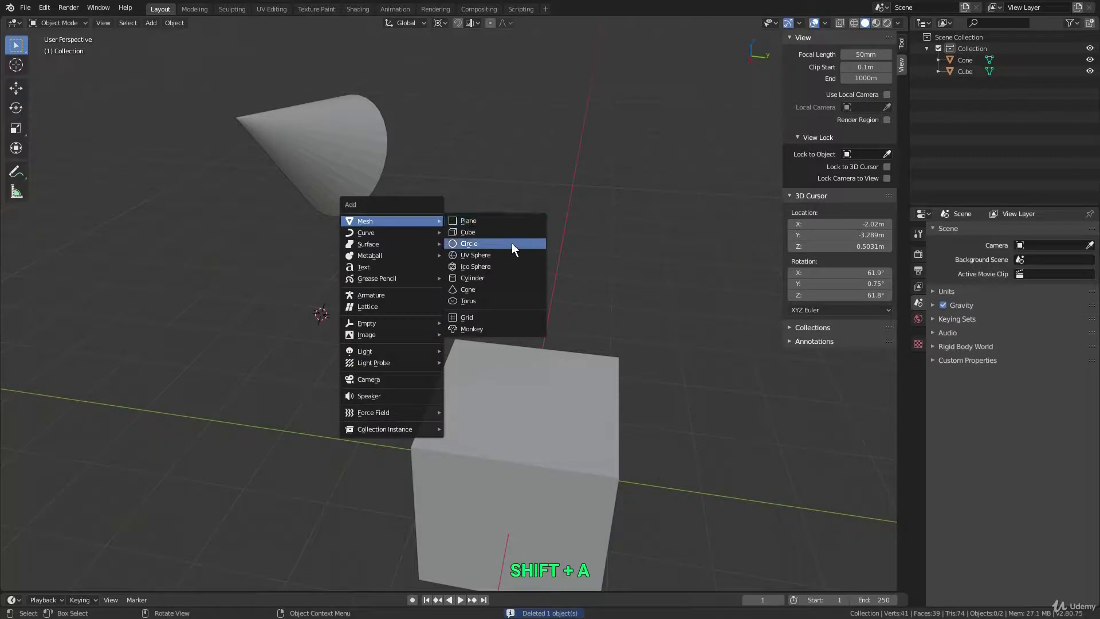
pyautogui.click(483, 289)
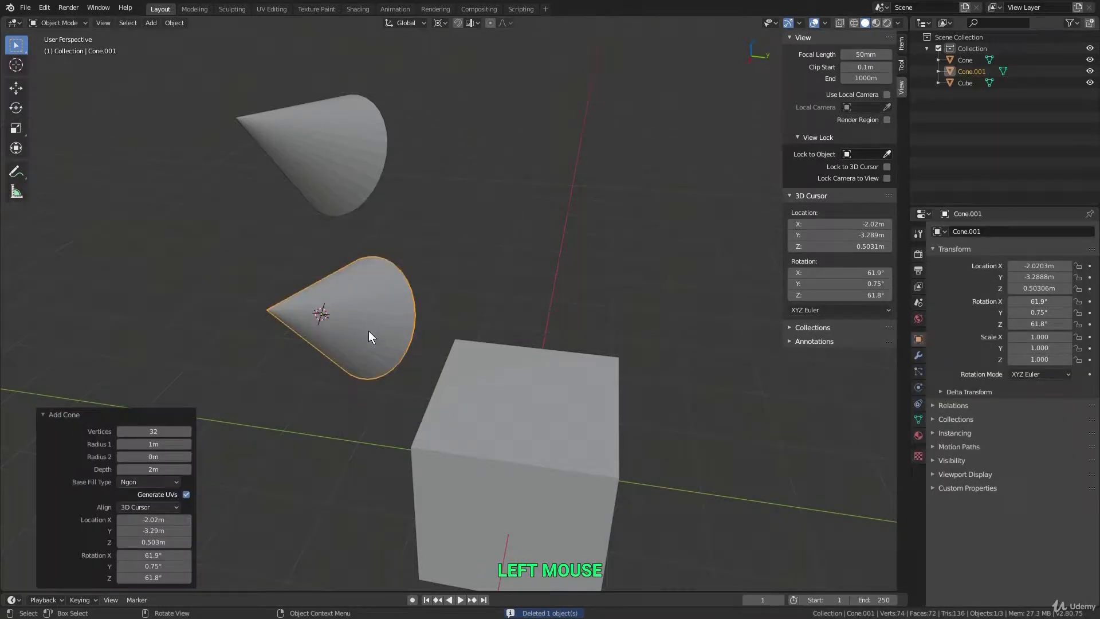
pyautogui.click(143, 507)
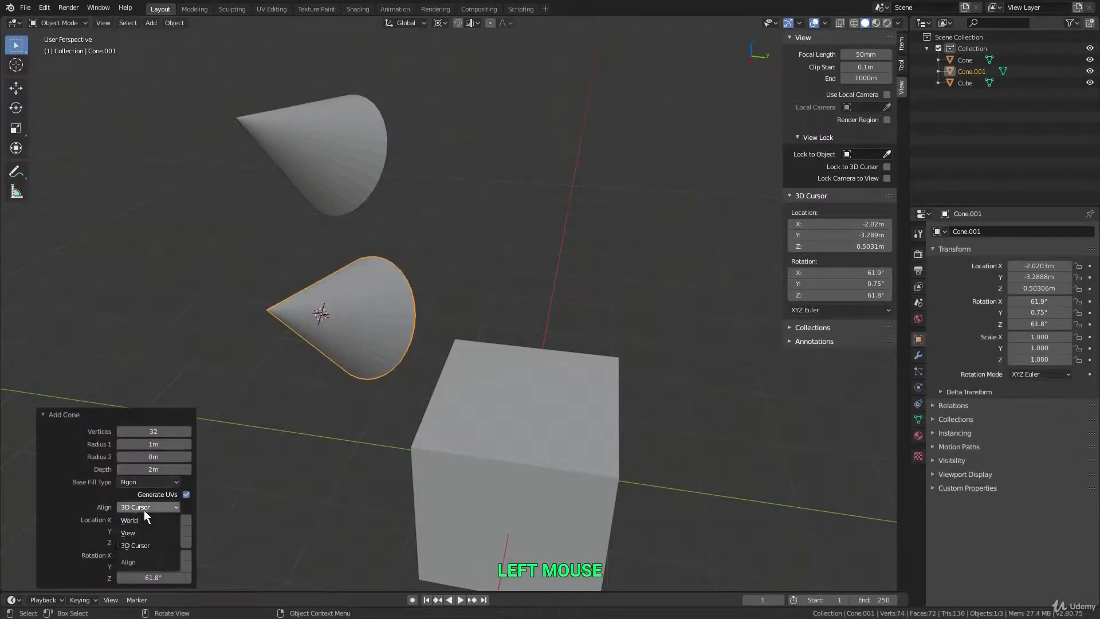
pyautogui.click(147, 516)
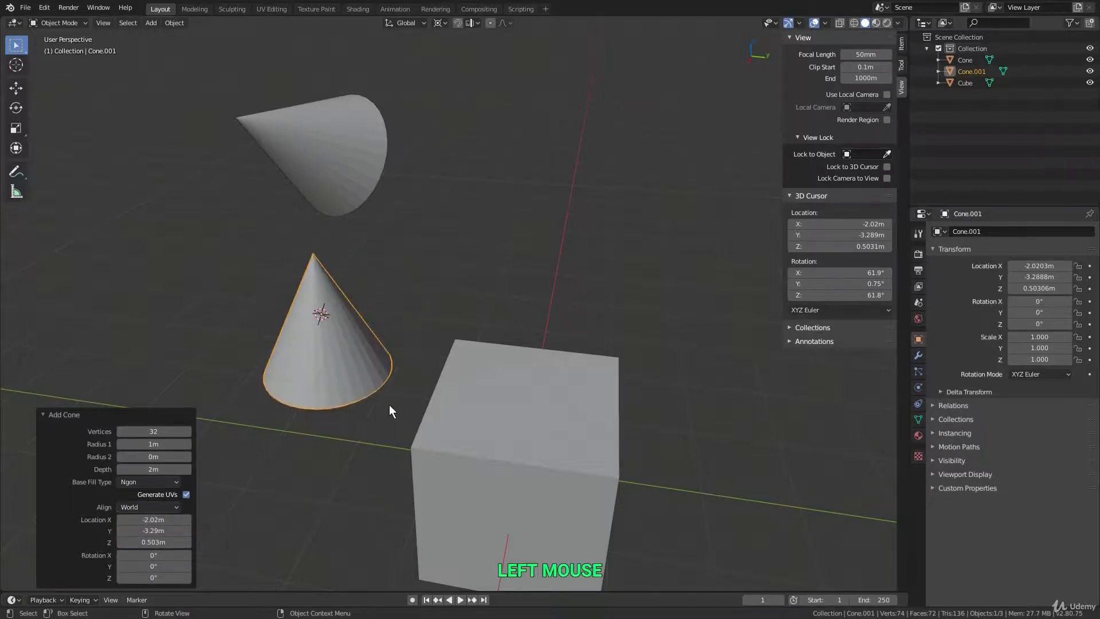
# Step: Select both cones and delete them, keeping only the cube
pyautogui.scroll(-3, 507, 207)
pyautogui.keyDown('shift'); pyautogui.click(410, 187); pyautogui.keyUp('shift')
pyautogui.press('x')
pyautogui.click(391, 171)
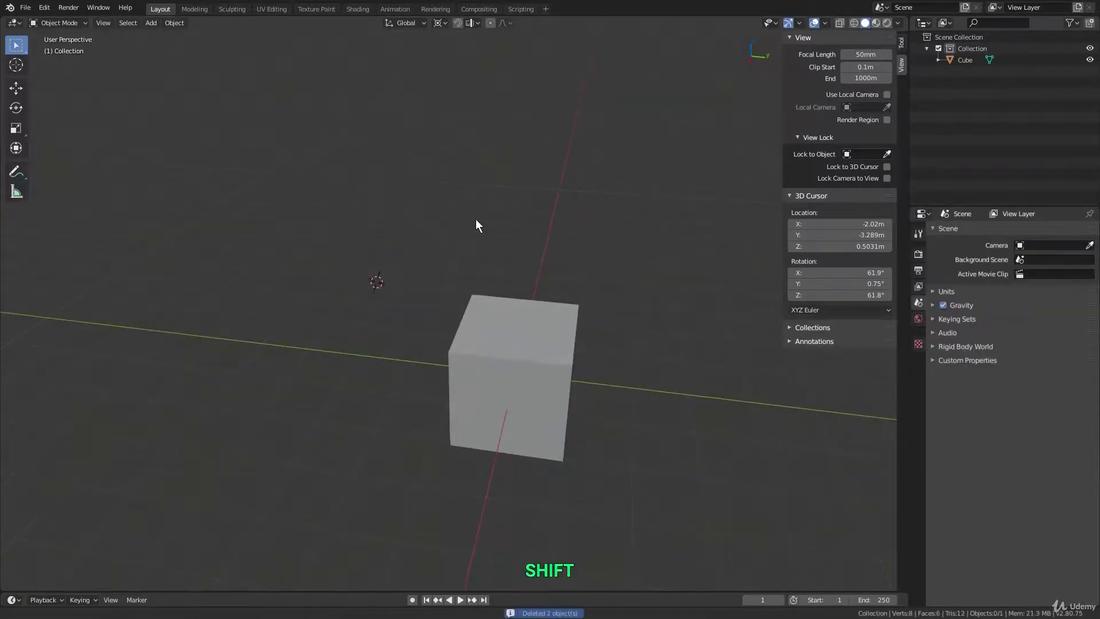
# Step: Select the cube and hide the sidebar of the 3D viewport
pyautogui.keyDown('shift'); pyautogui.moveTo(475, 224); pyautogui.dragTo(407, 318, button='middle'); pyautogui.keyUp('shift')
pyautogui.scroll(2, 416, 330)
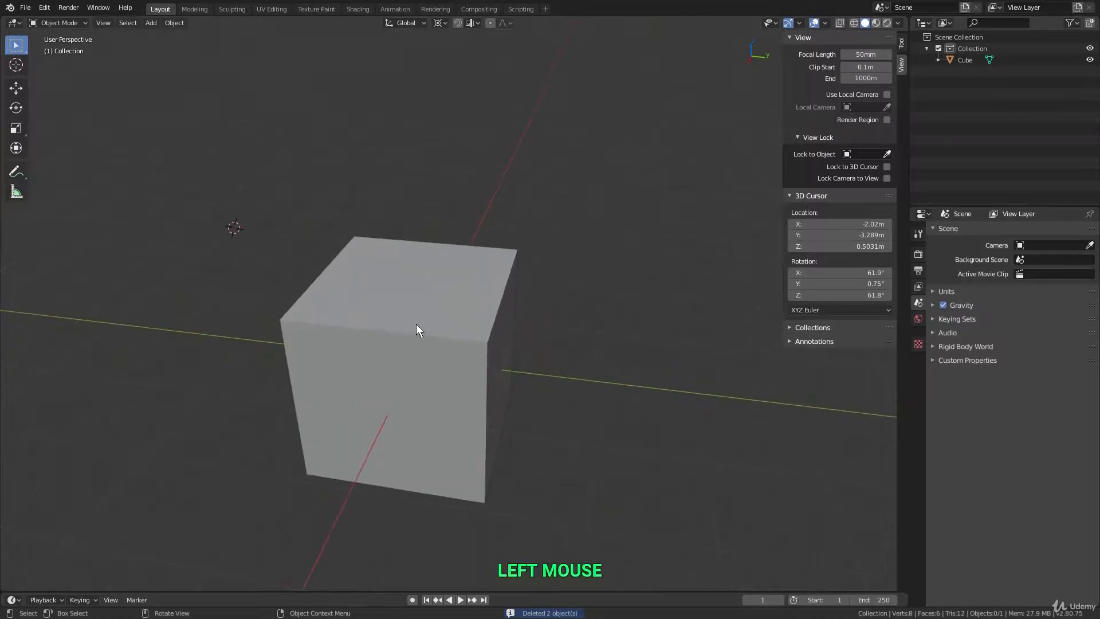
pyautogui.click(423, 324)
pyautogui.press('n')
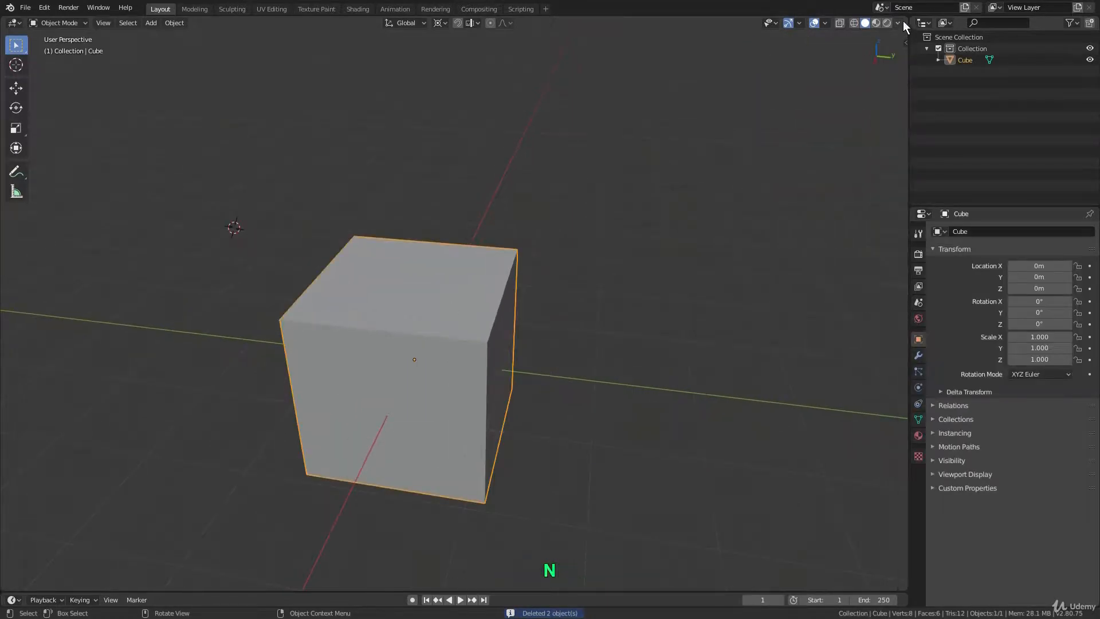
# Step: Split the 3D viewport into two side-by-side areas and change the new one to the UV Editor
pyautogui.moveTo(905, 30); pyautogui.dragTo(467, 41)
pyautogui.click(475, 23)
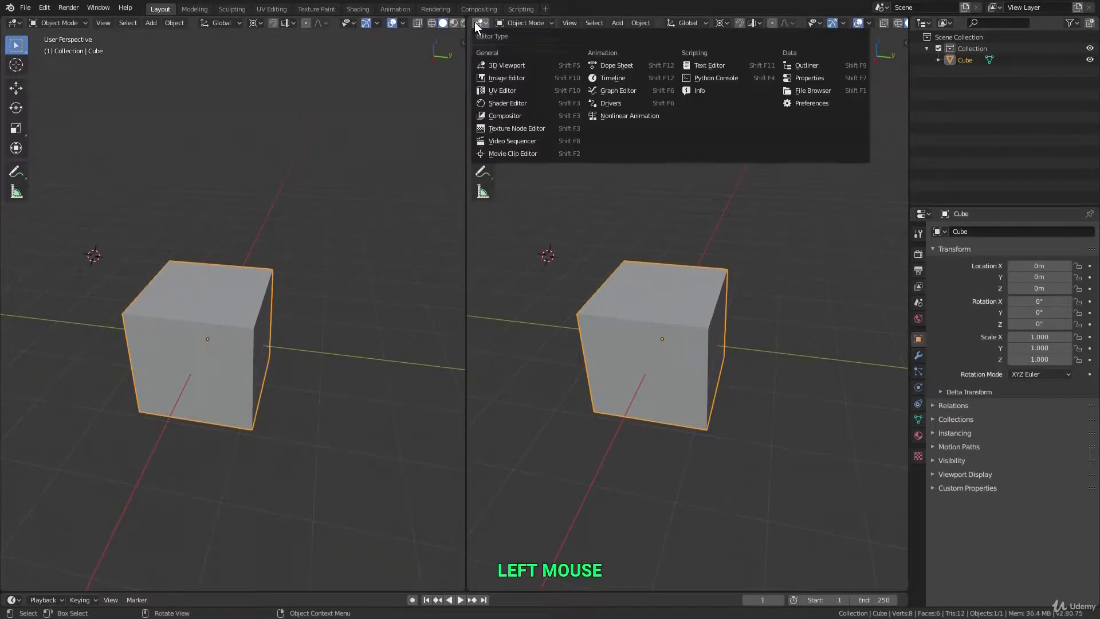
pyautogui.click(502, 91)
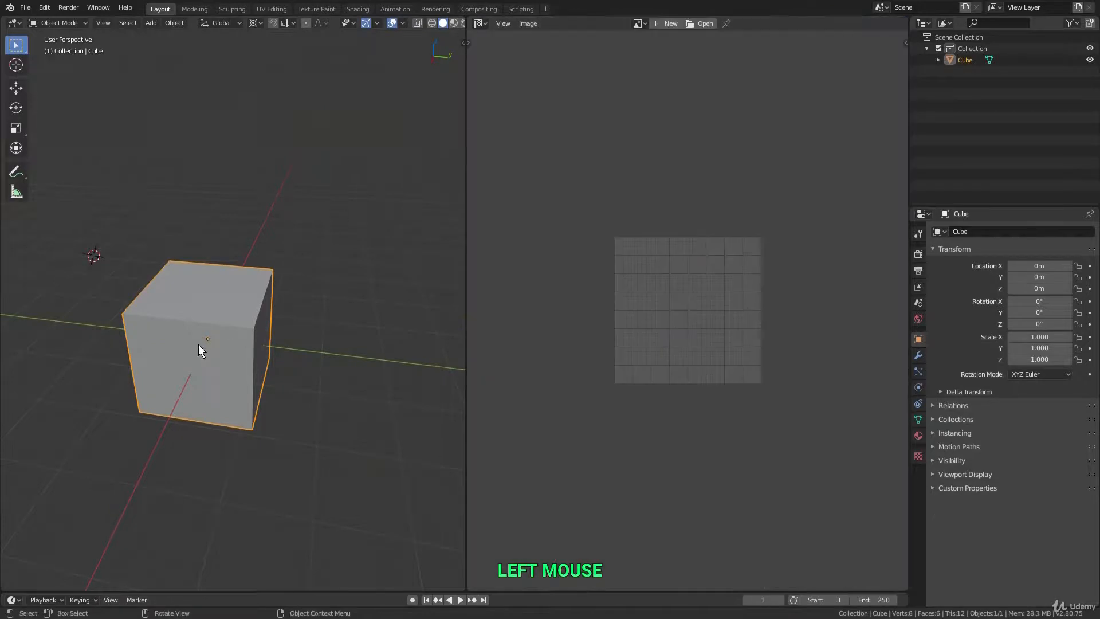
# Step: Enter Edit Mode on the cube and place the 2D cursor in the lower-right part of its UV grid
pyautogui.keyDown('shift'); pyautogui.moveTo(198, 345); pyautogui.dragTo(221, 321, button='middle'); pyautogui.keyUp('shift')
pyautogui.press('Tab')
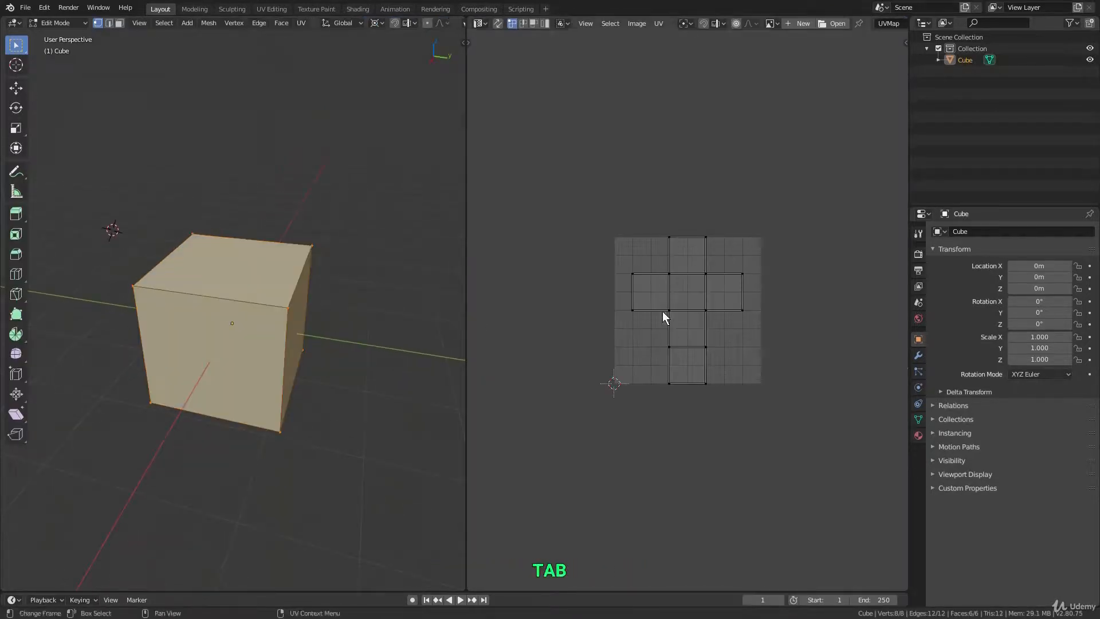
pyautogui.scroll(4, 672, 296)
pyautogui.moveTo(673, 295); pyautogui.dragTo(699, 295, button='middle')
pyautogui.scroll(-1, 656, 365)
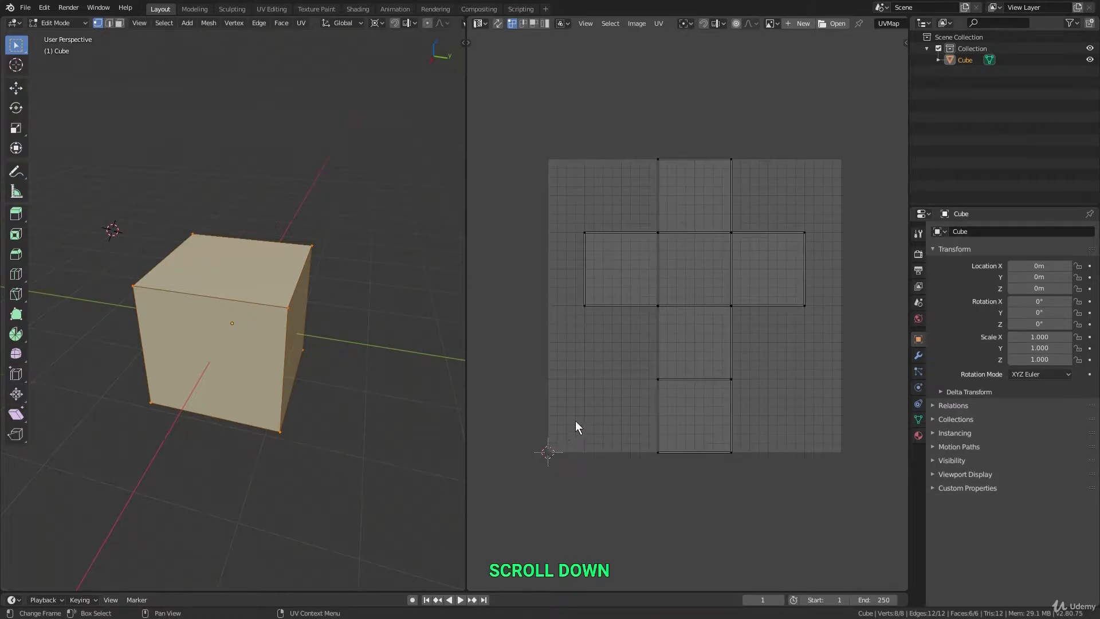
pyautogui.scroll(-1, 578, 421)
pyautogui.scroll(1, 575, 412)
pyautogui.moveTo(589, 406); pyautogui.dragTo(596, 412, button='middle')
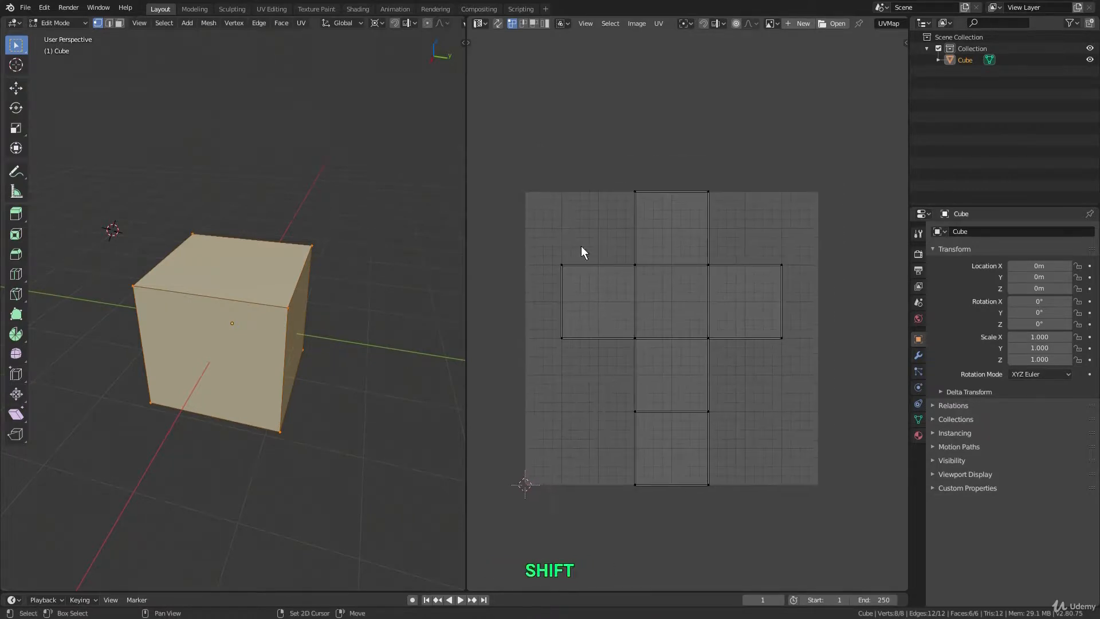
pyautogui.keyDown('shift'); pyautogui.rightClick(793, 229); pyautogui.keyUp('shift')
pyautogui.keyDown('shift'); pyautogui.rightClick(787, 435); pyautogui.keyUp('shift')
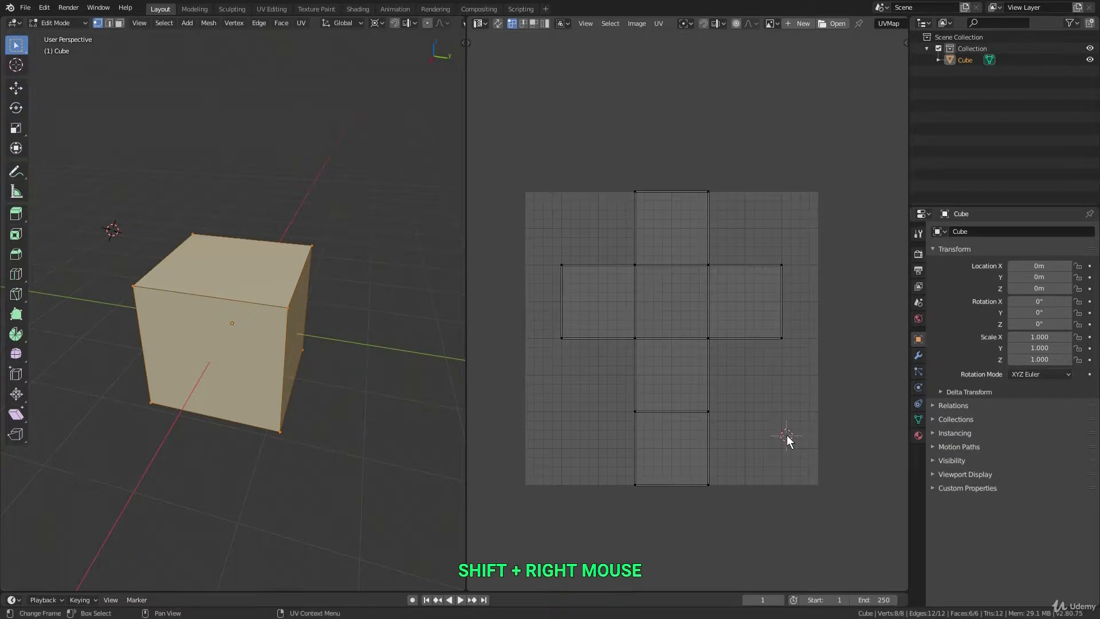
# Step: Select all of the cube's UVs and set the UV editor's pivot to 2D Cursor
pyautogui.scroll(1, 785, 424)
pyautogui.press('a')
pyautogui.moveTo(755, 353); pyautogui.dragTo(798, 404, button='middle')
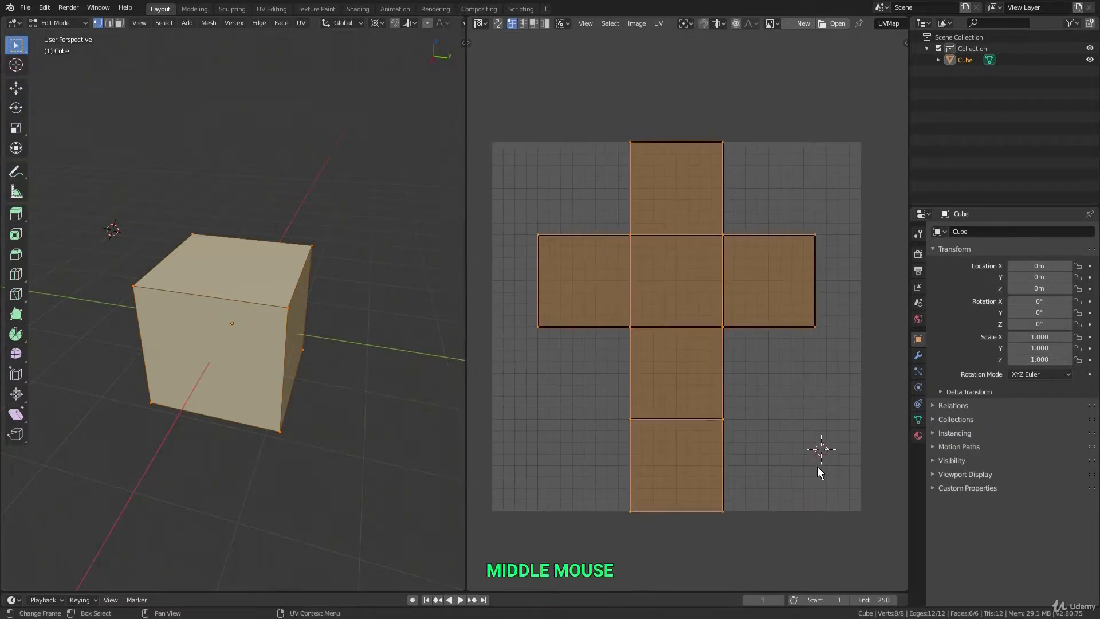
pyautogui.click(687, 24)
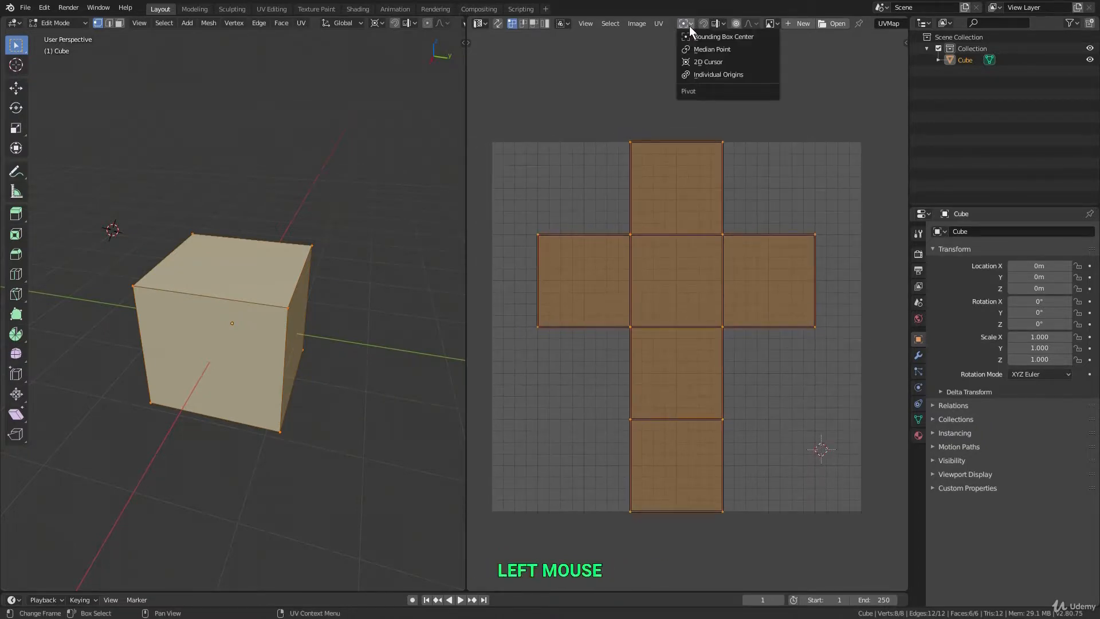
pyautogui.click(717, 61)
# Step: Try rotating the UVs about the 2D cursor, first where it is and again after placing it near the UV grid's upper-left corner
pyautogui.press('r')
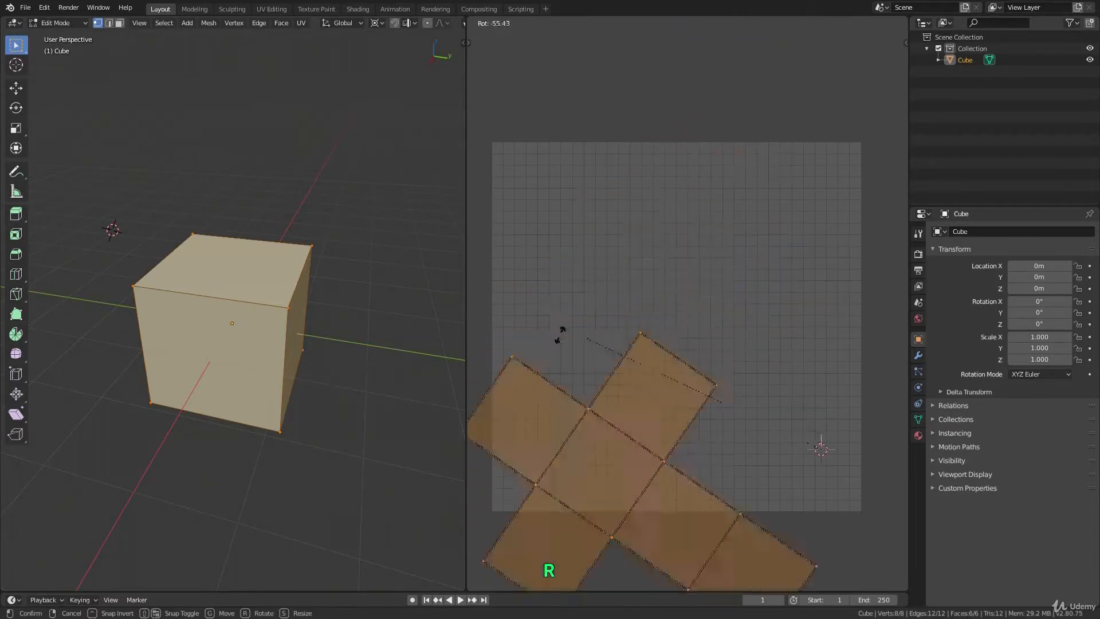
pyautogui.rightClick(585, 259)
pyautogui.keyDown('shift'); pyautogui.rightClick(491, 165); pyautogui.keyUp('shift')
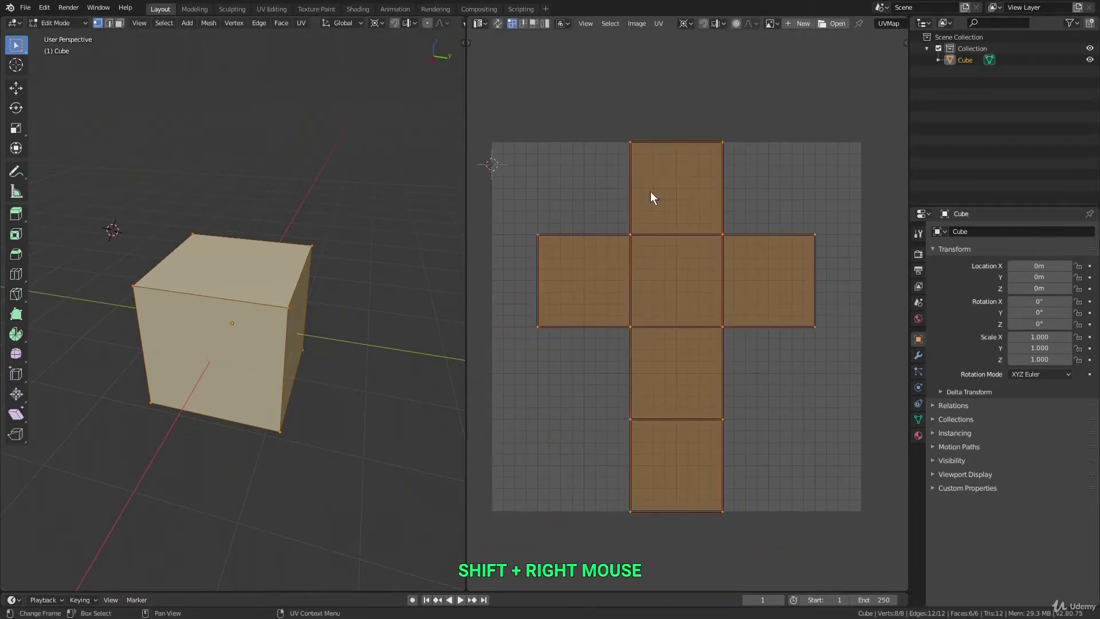
pyautogui.press('r')
pyautogui.rightClick(872, 126)
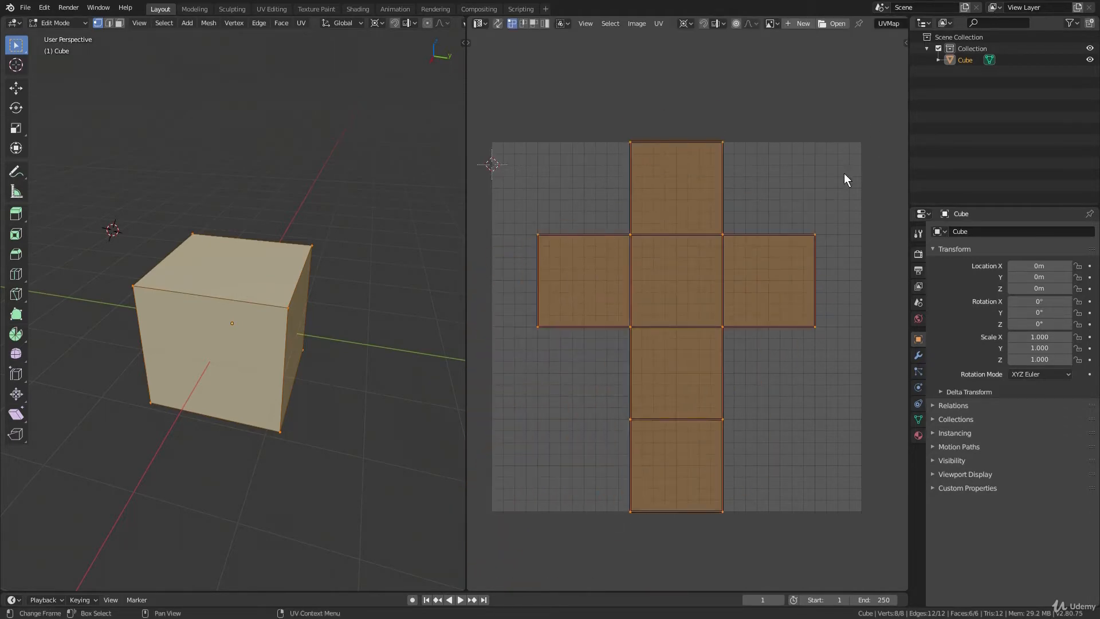